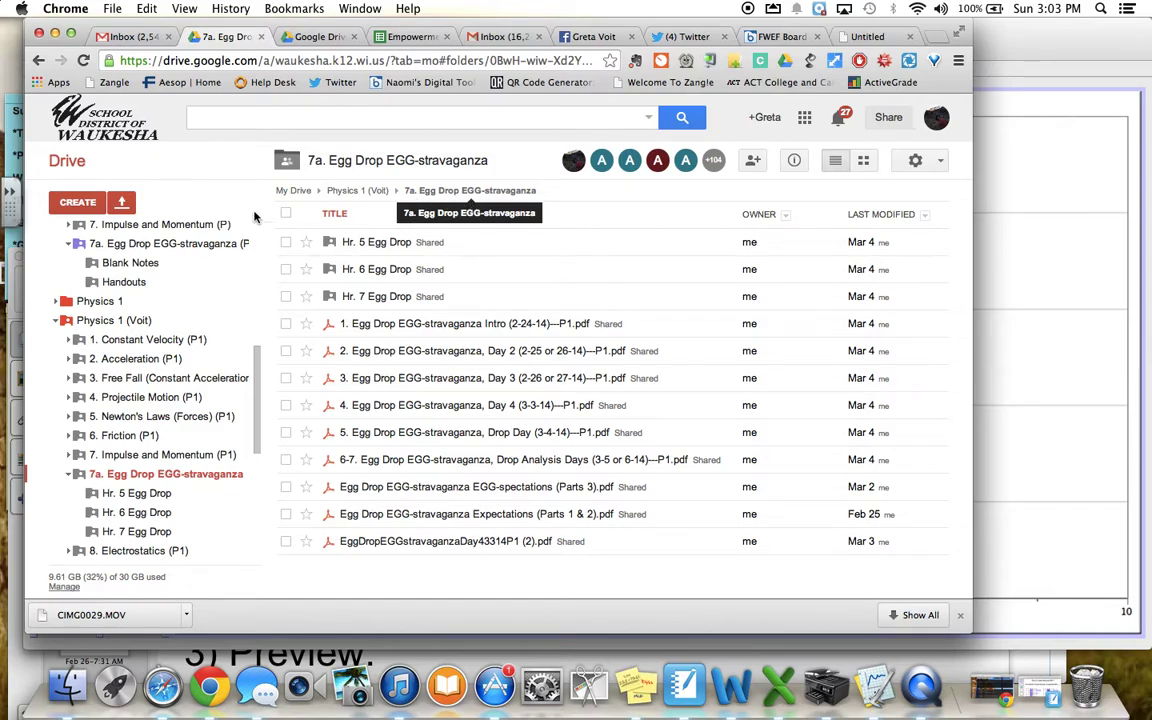
# Open the Hr. 5 Egg Drop folder and select the CIMG0029.MOV video
pyautogui.click(386, 250)
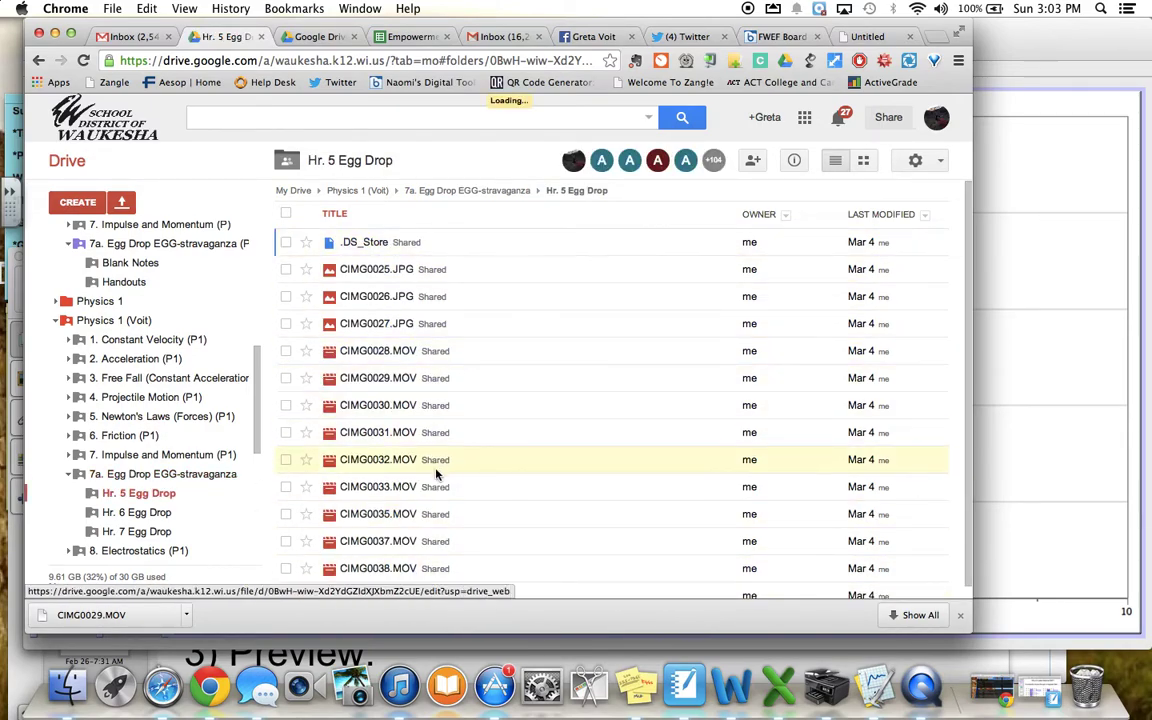
pyautogui.scroll(-1, 432, 477)
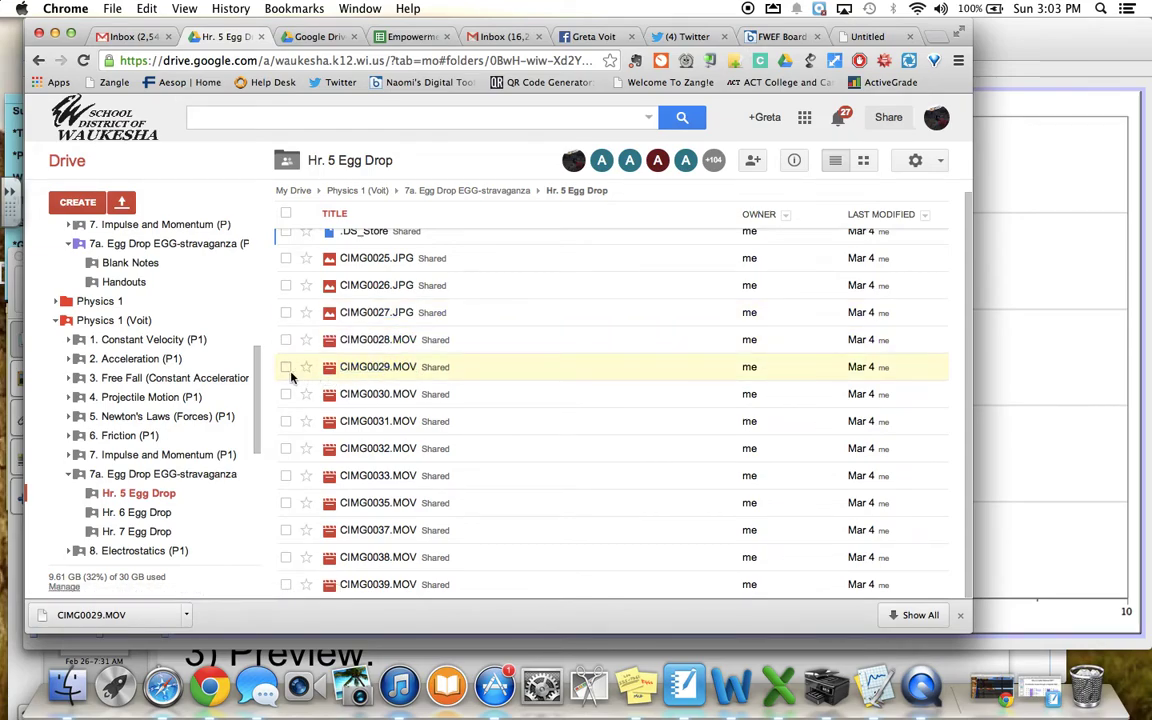
pyautogui.click(286, 368)
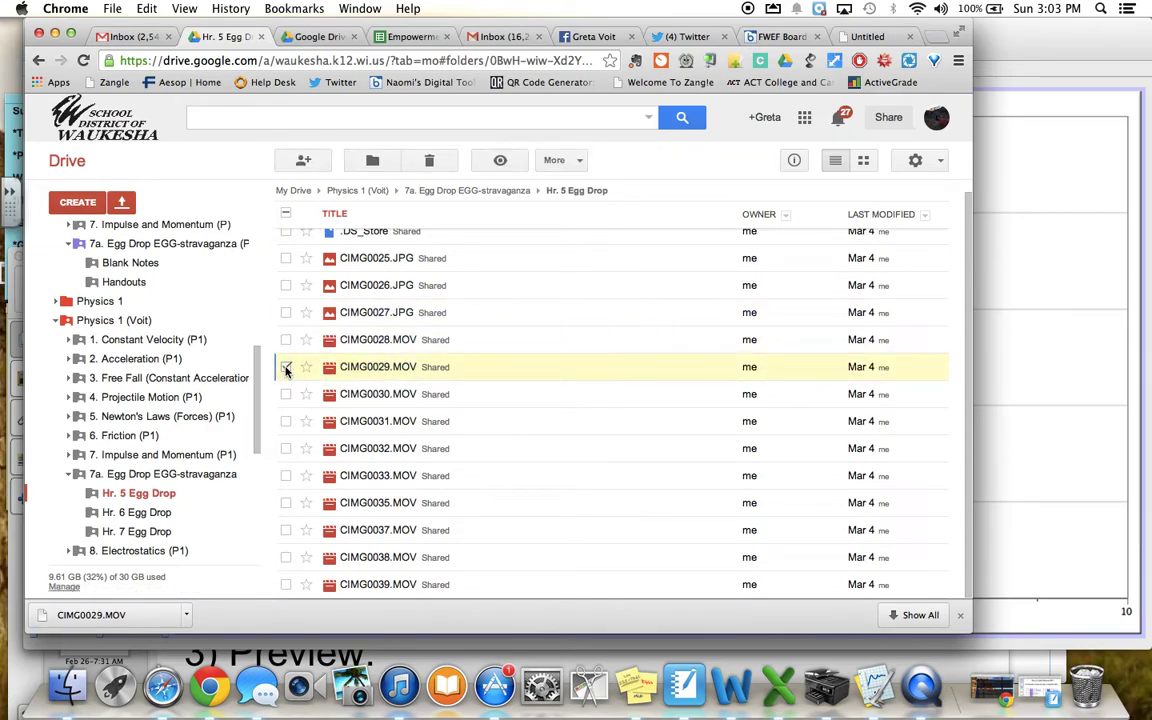
# Download CIMG0029.MOV past the virus-scan warning, then cancel the Save As copy
pyautogui.click(566, 161)
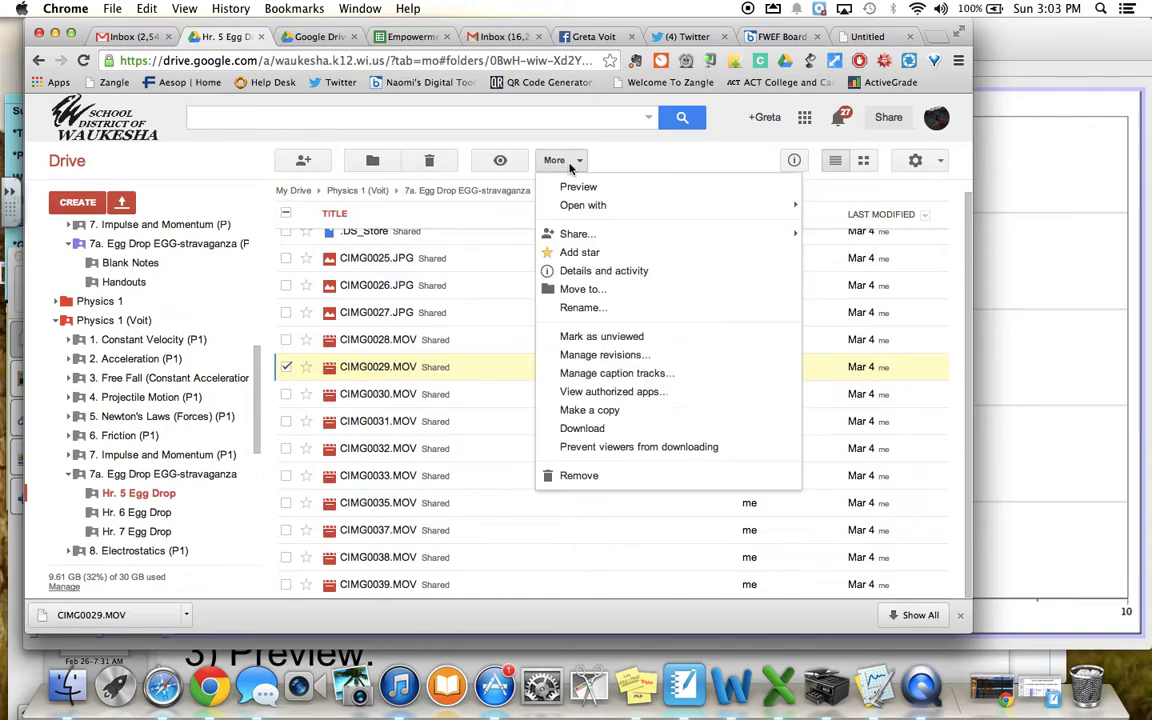
pyautogui.click(586, 430)
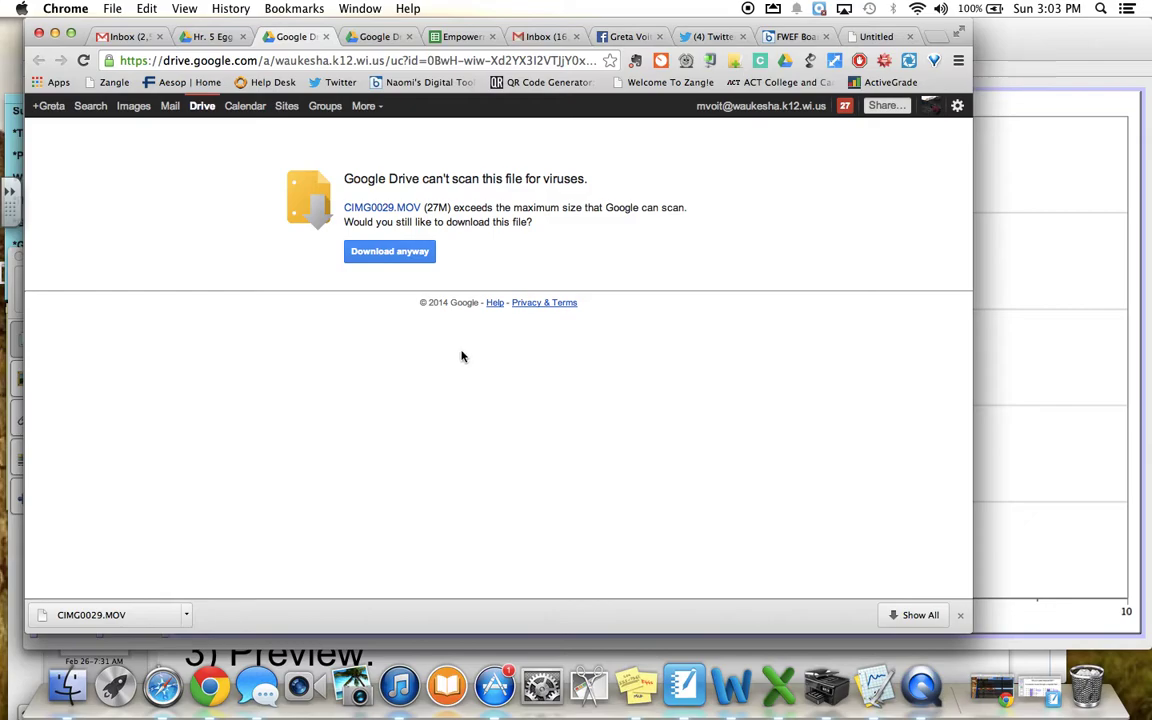
pyautogui.click(405, 256)
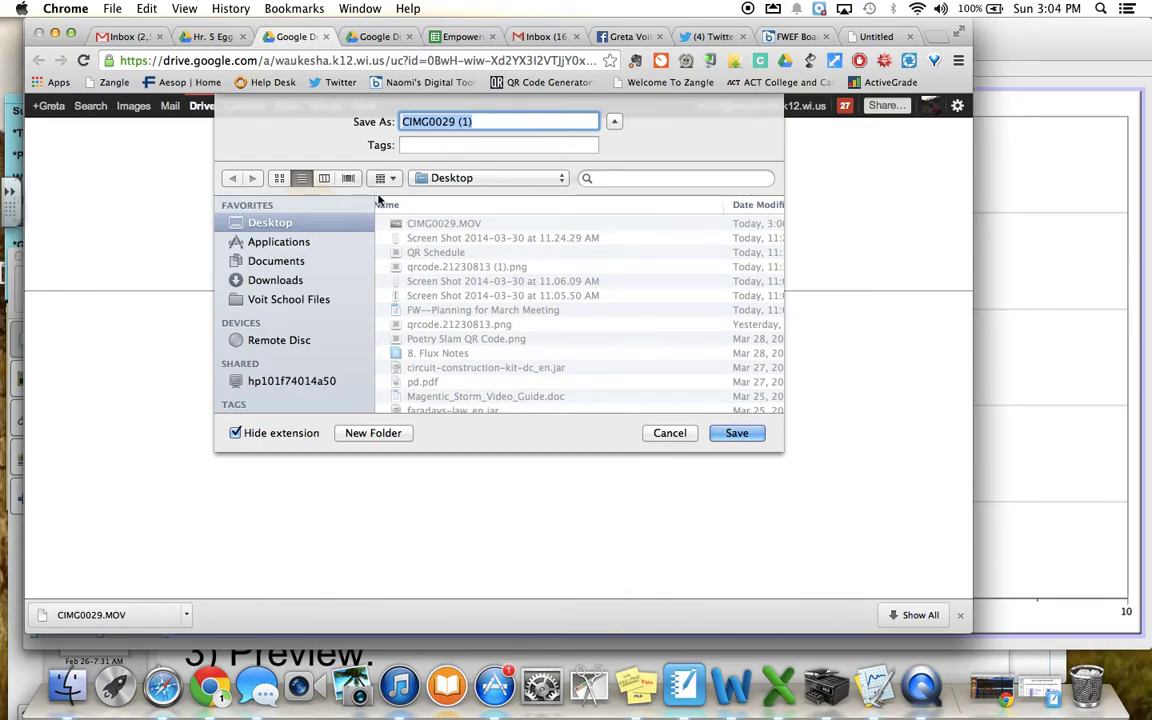
pyautogui.click(675, 435)
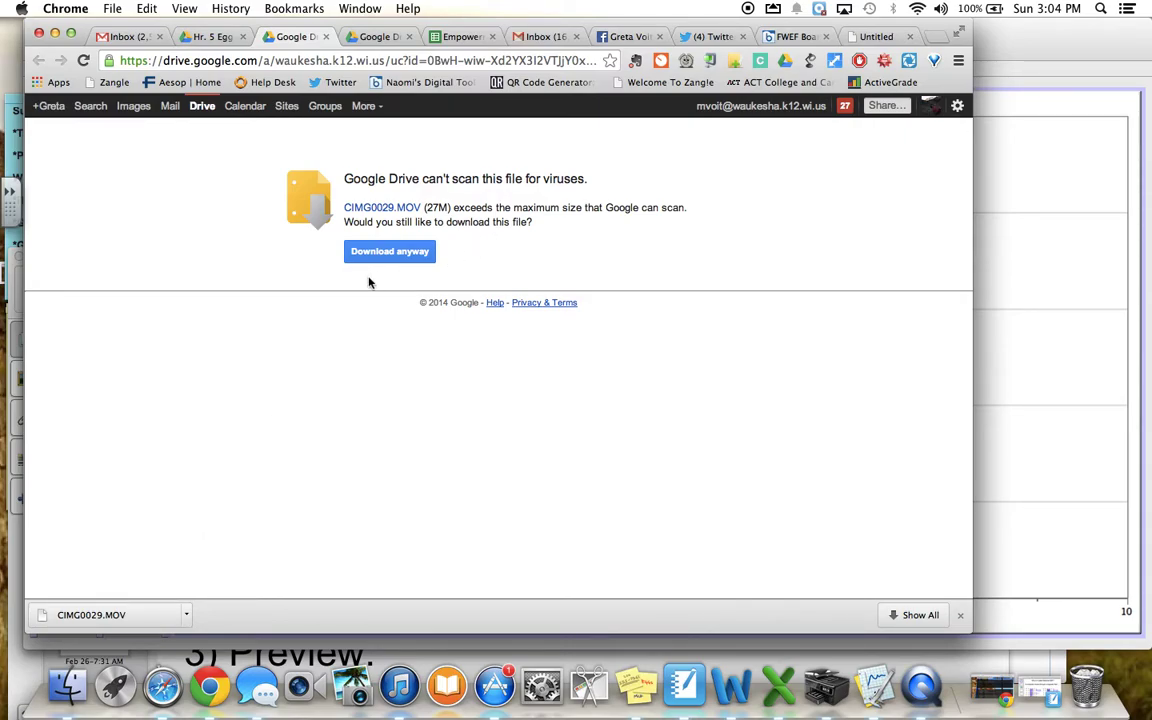
# Insert the CIMG0029.MOV movie from the Desktop into the Logger Pro page
pyautogui.click(985, 36)
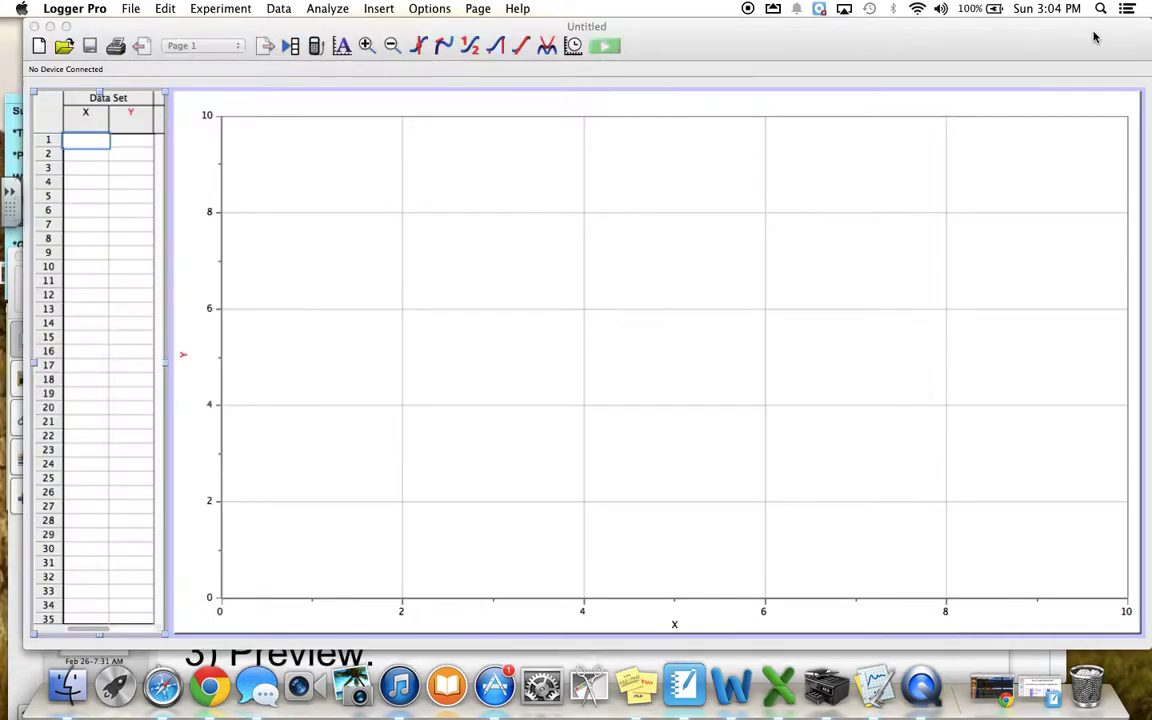
pyautogui.click(378, 9)
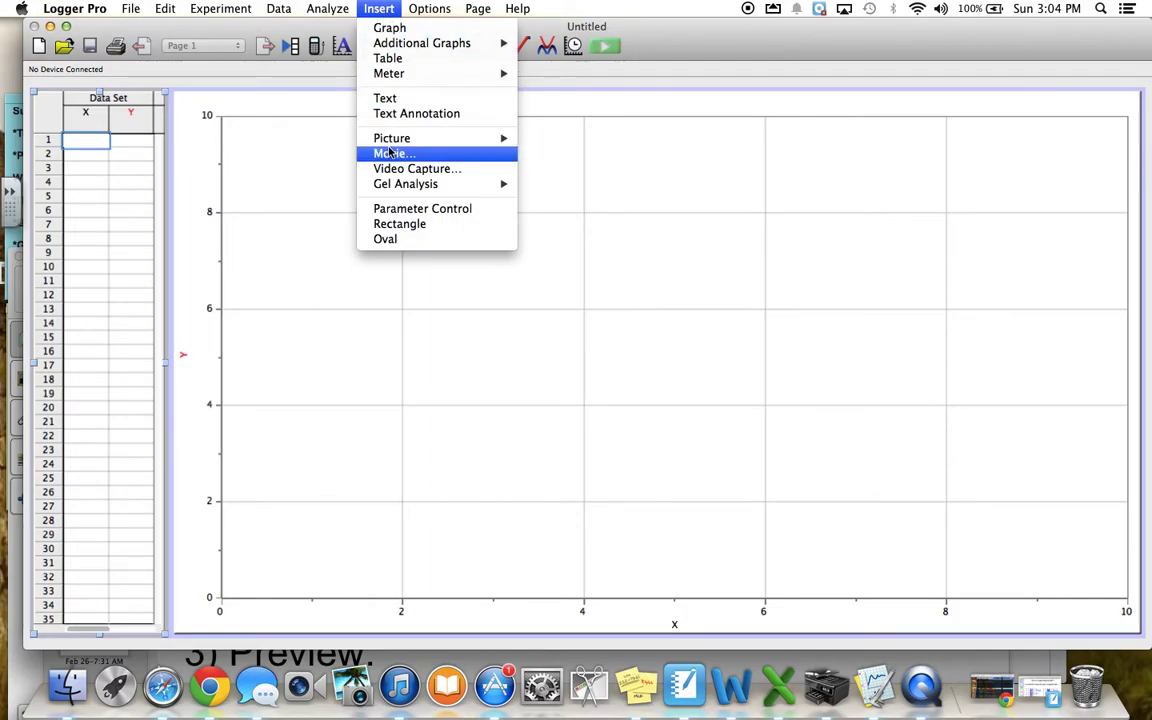
pyautogui.click(390, 153)
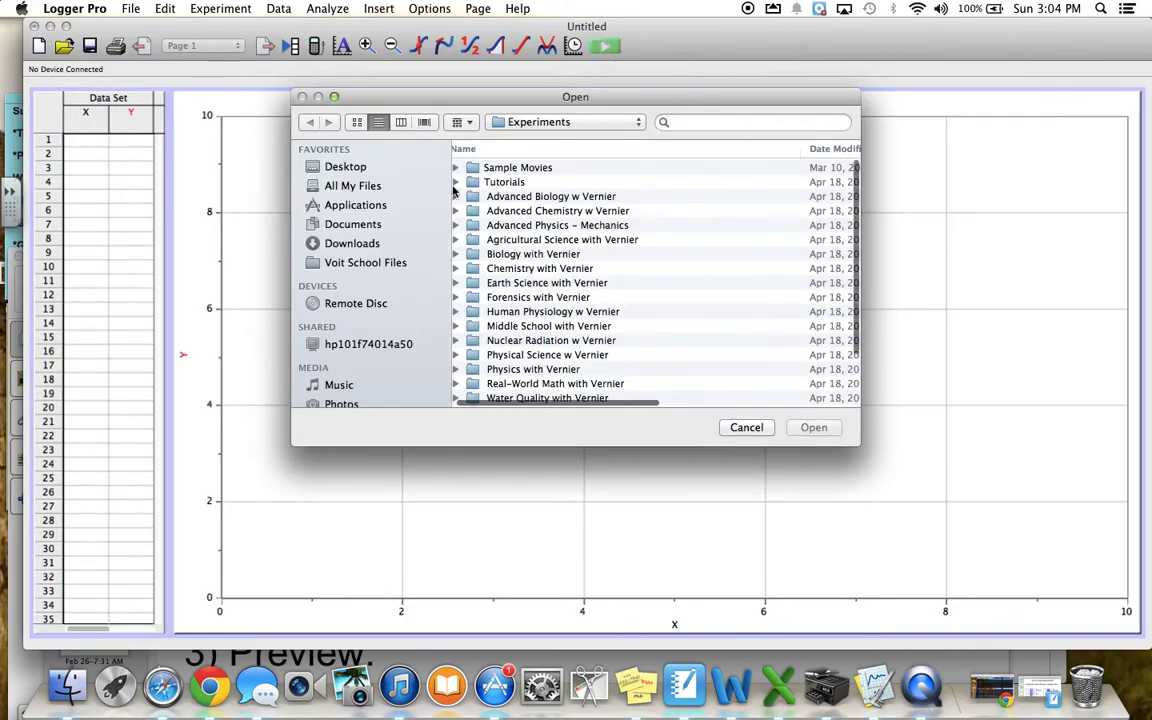
pyautogui.click(372, 167)
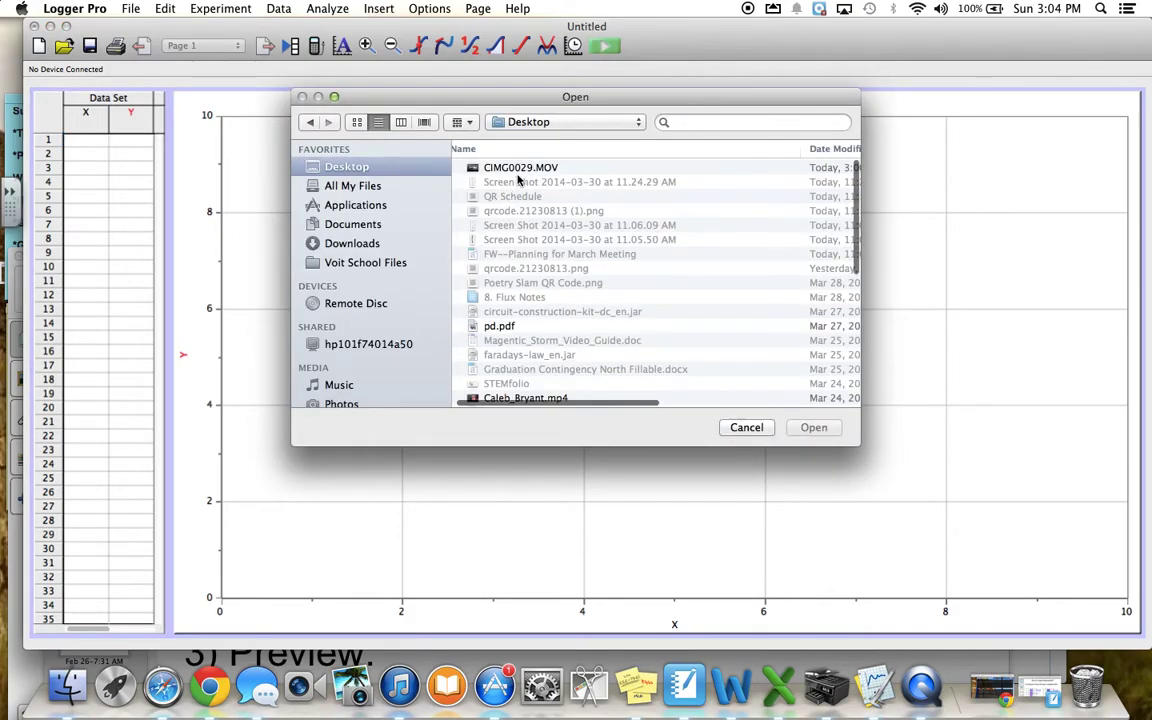
pyautogui.click(530, 170)
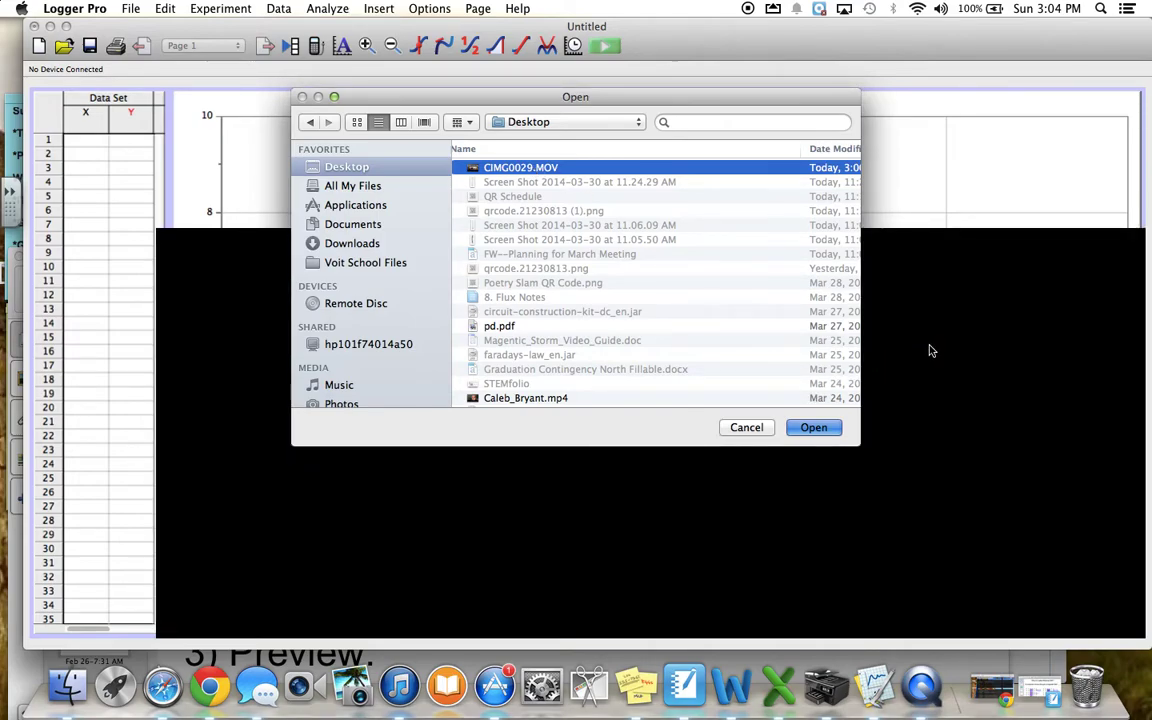
pyautogui.press('Return')
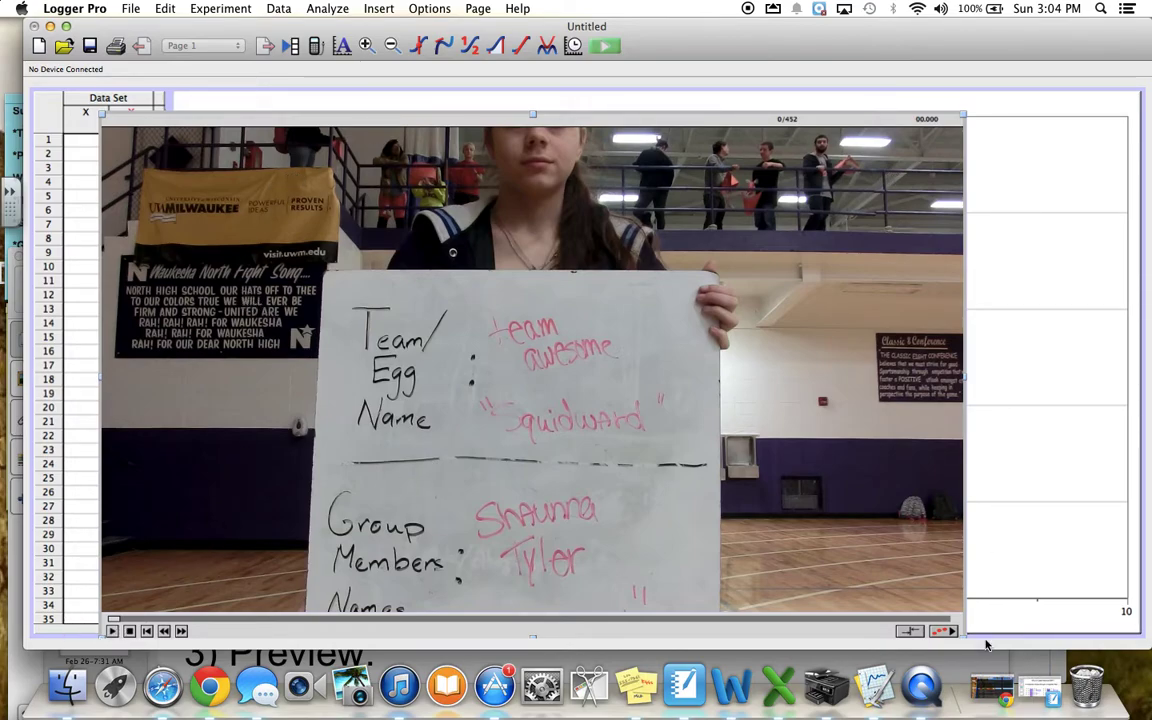
# Play the movie, step back to frame 375 before the release, and enable video analysis
pyautogui.click(112, 631)
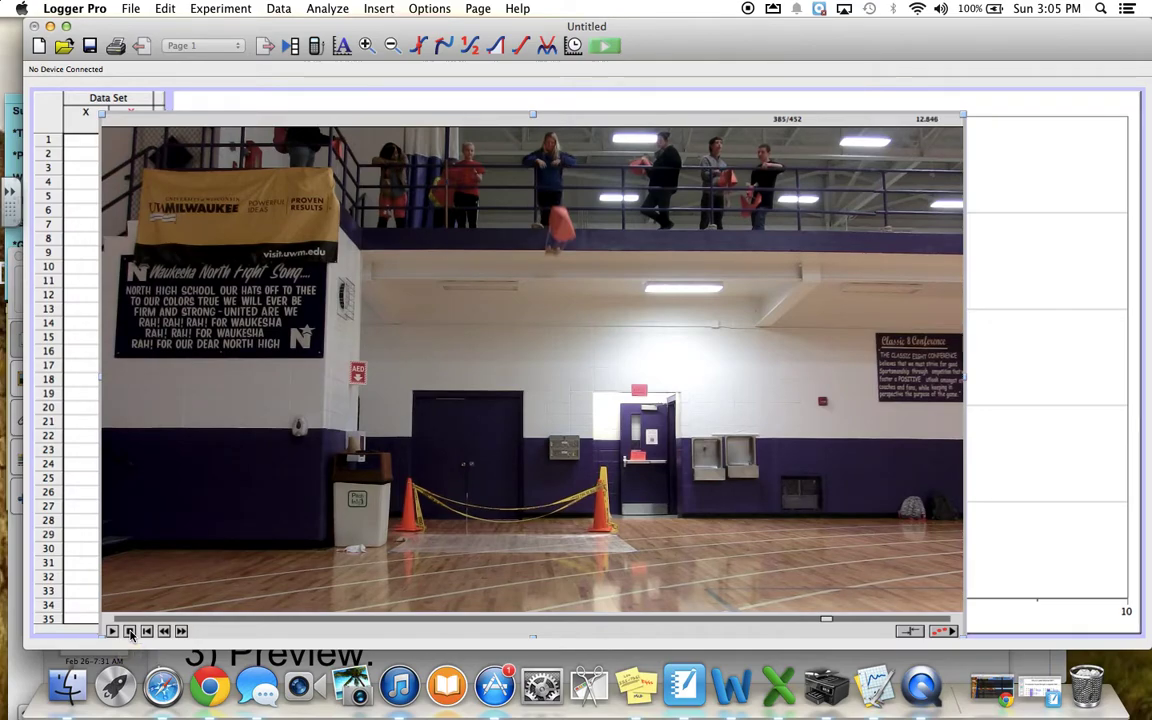
pyautogui.click(166, 631)
pyautogui.click(166, 631)
pyautogui.click(166, 631)
pyautogui.click(166, 631)
pyautogui.click(166, 631)
pyautogui.click(166, 631)
pyautogui.click(166, 631)
pyautogui.click(166, 631)
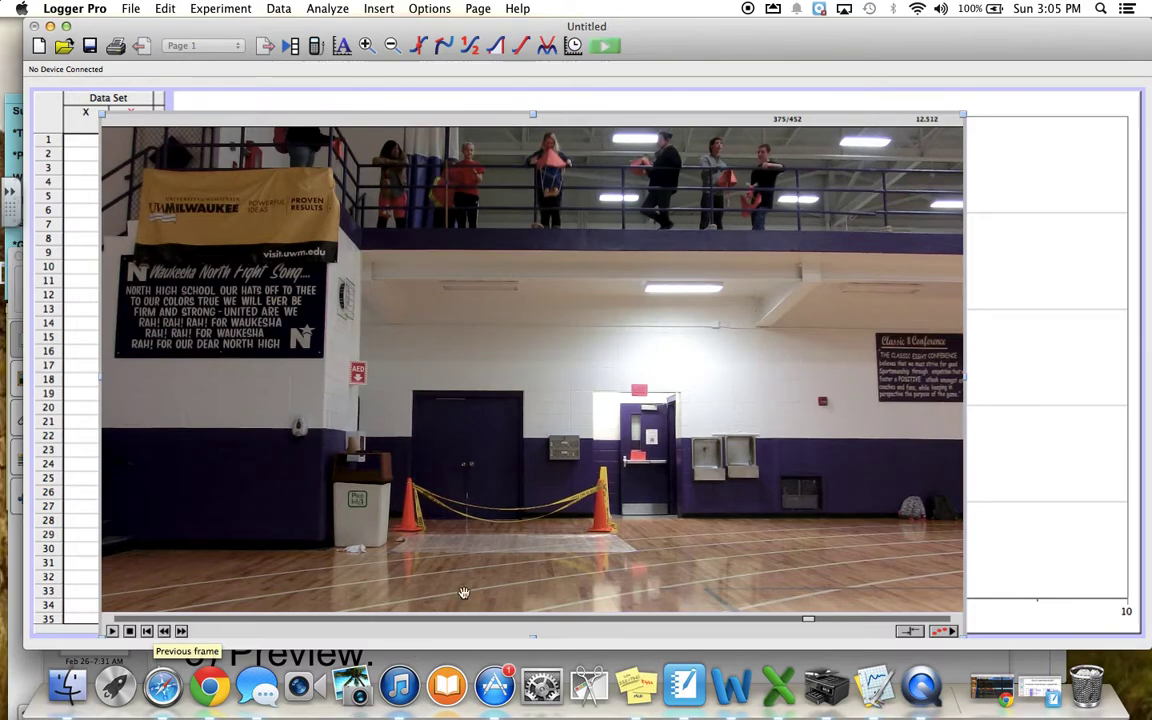
pyautogui.click(944, 632)
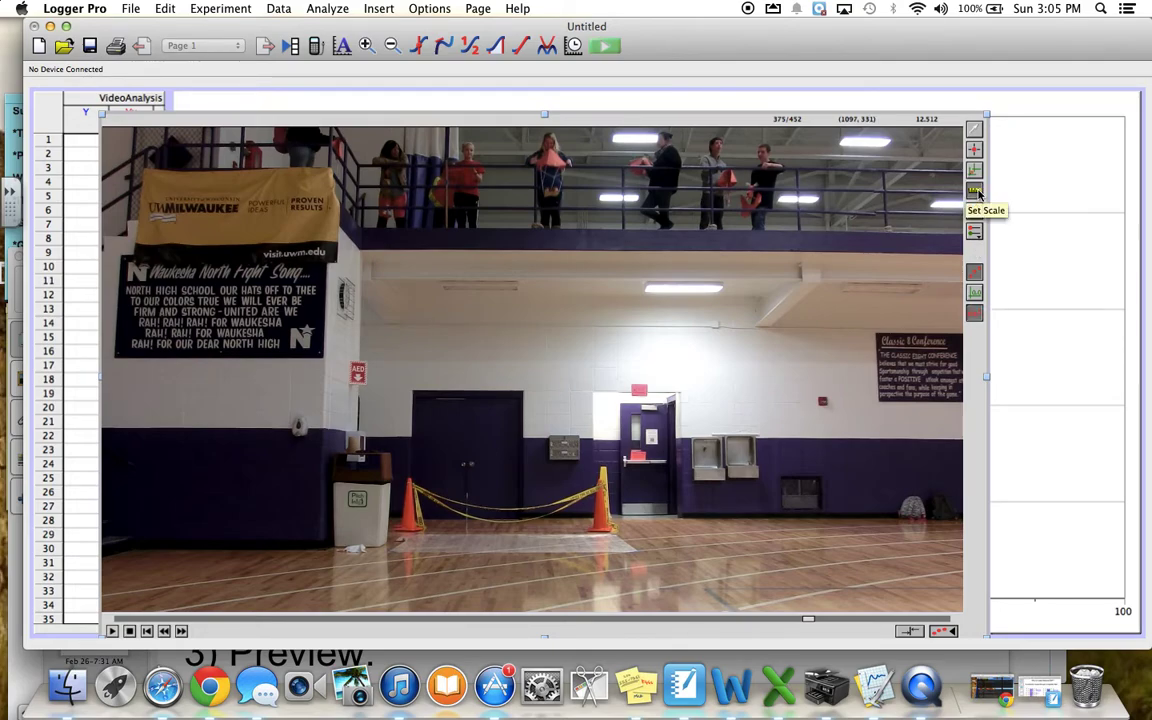
# Draw a vertical scale line down from the railing and set its length to 1 m
pyautogui.click(976, 193)
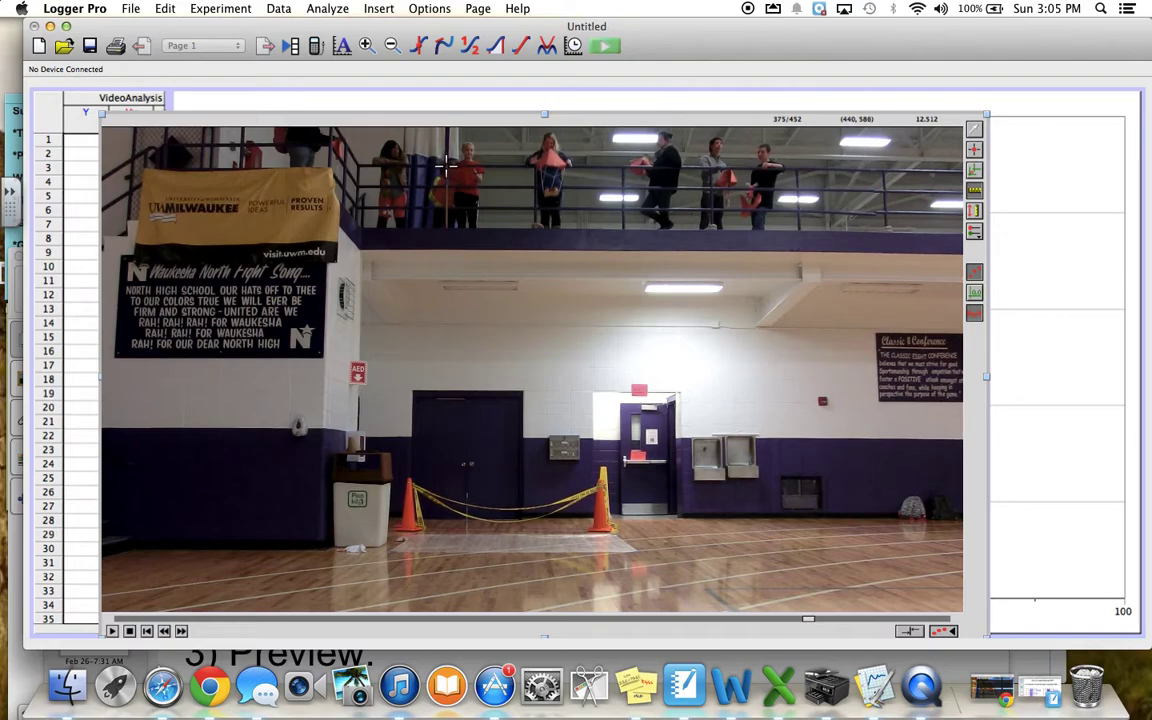
pyautogui.moveTo(447, 158); pyautogui.dragTo(447, 225)
pyautogui.moveTo(447, 228); pyautogui.dragTo(447, 228)
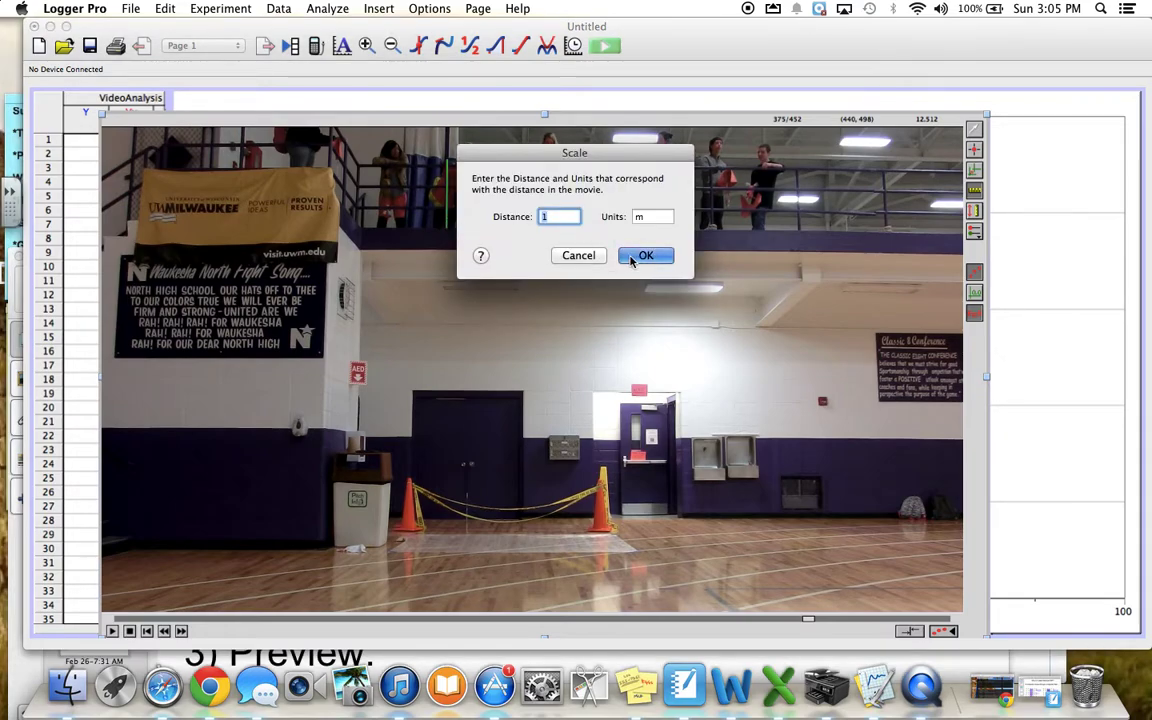
pyautogui.click(644, 256)
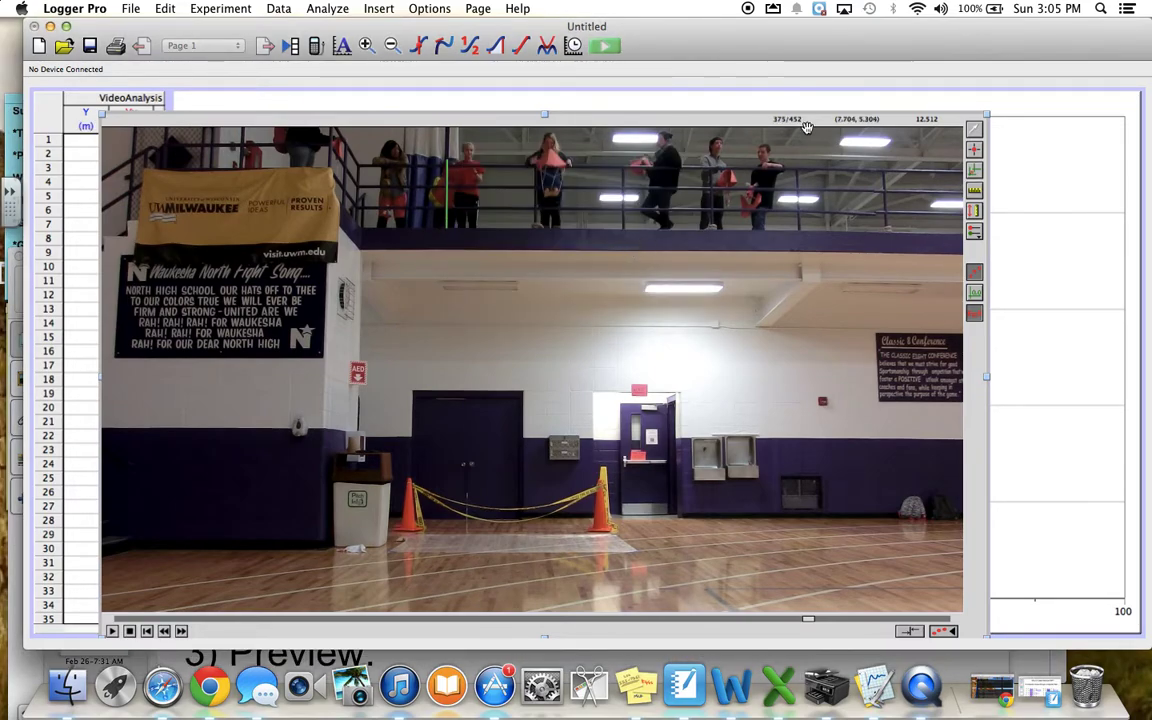
# Switch to Add Point and mark the egg from frame 375 through point 12
pyautogui.click(973, 151)
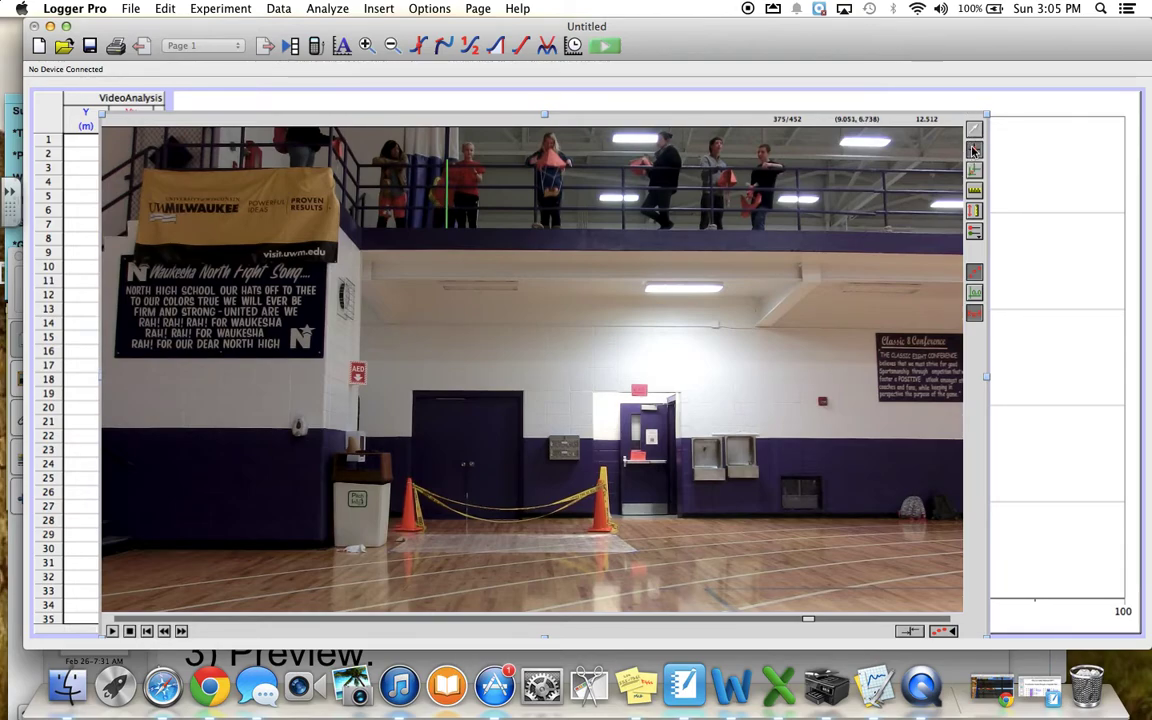
pyautogui.click(549, 196)
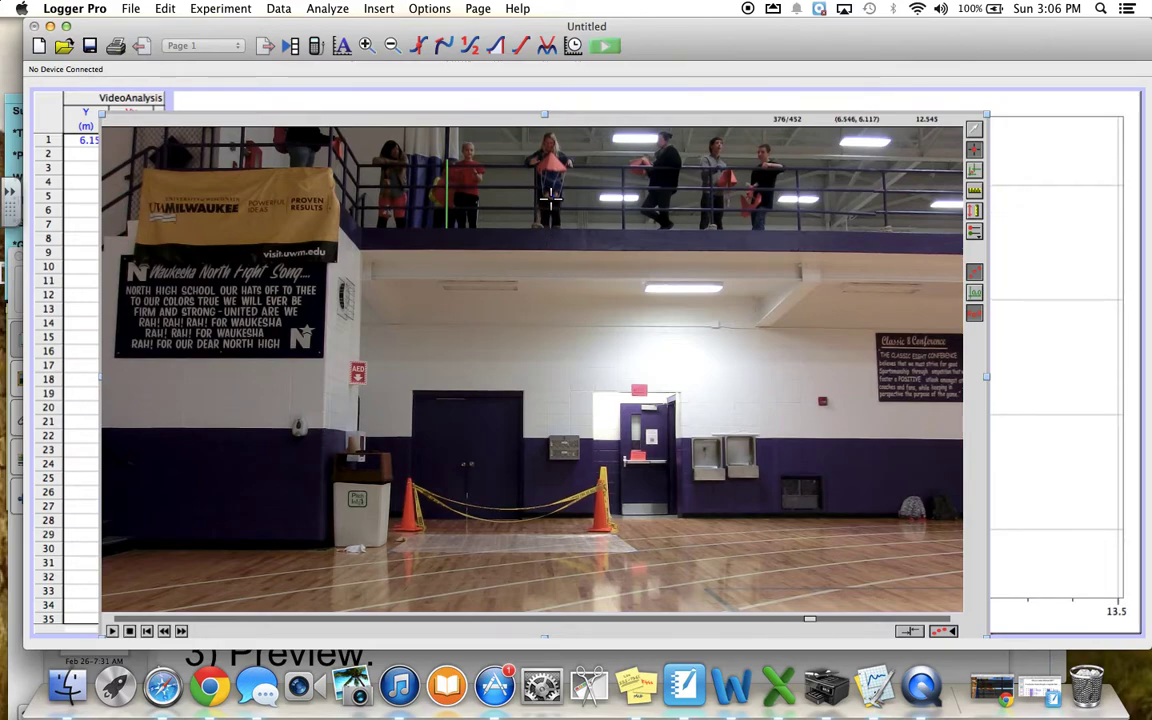
pyautogui.click(549, 196)
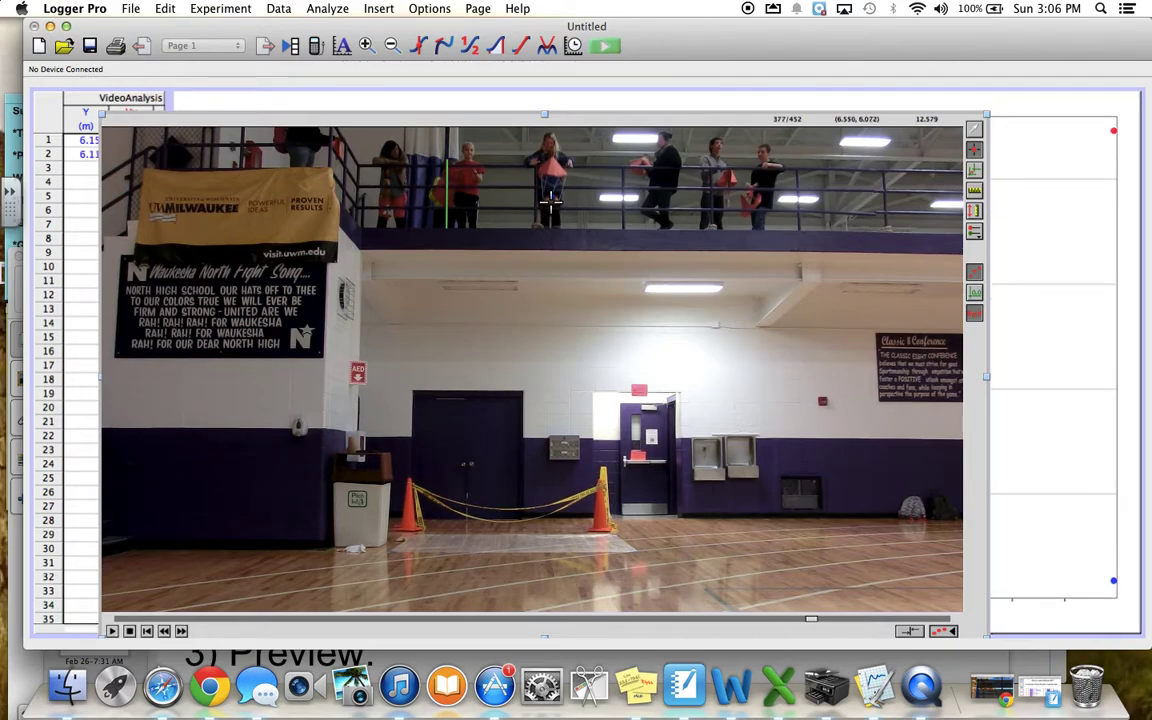
pyautogui.click(549, 199)
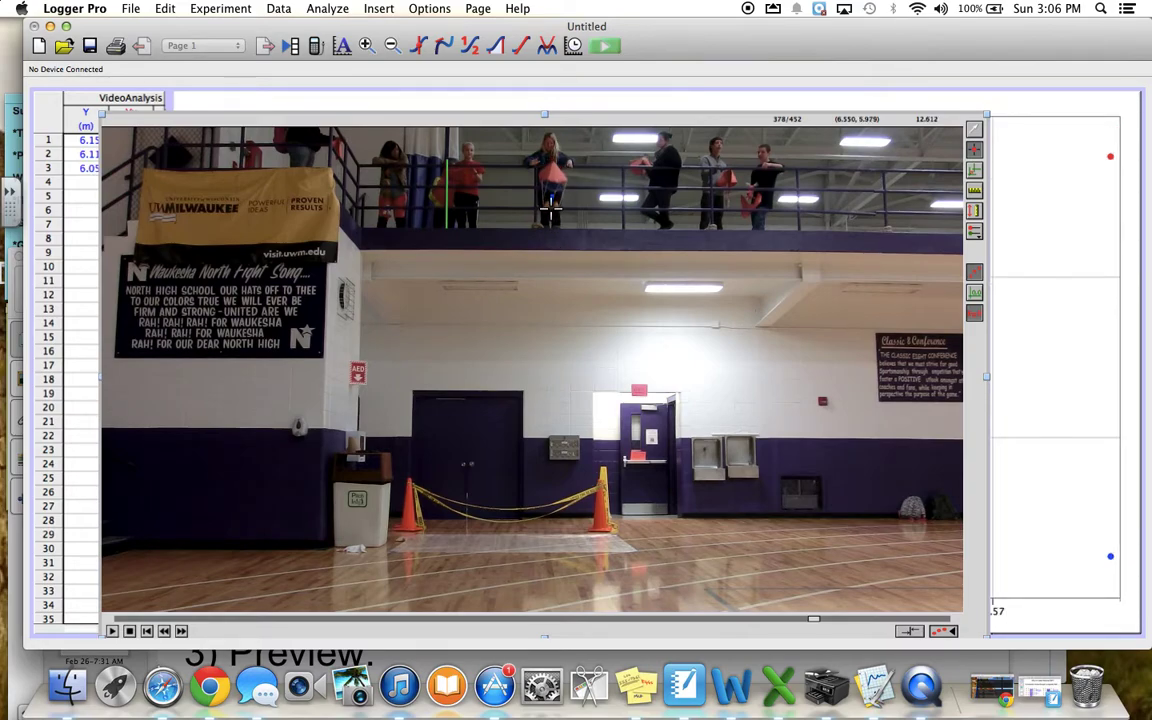
pyautogui.click(550, 207)
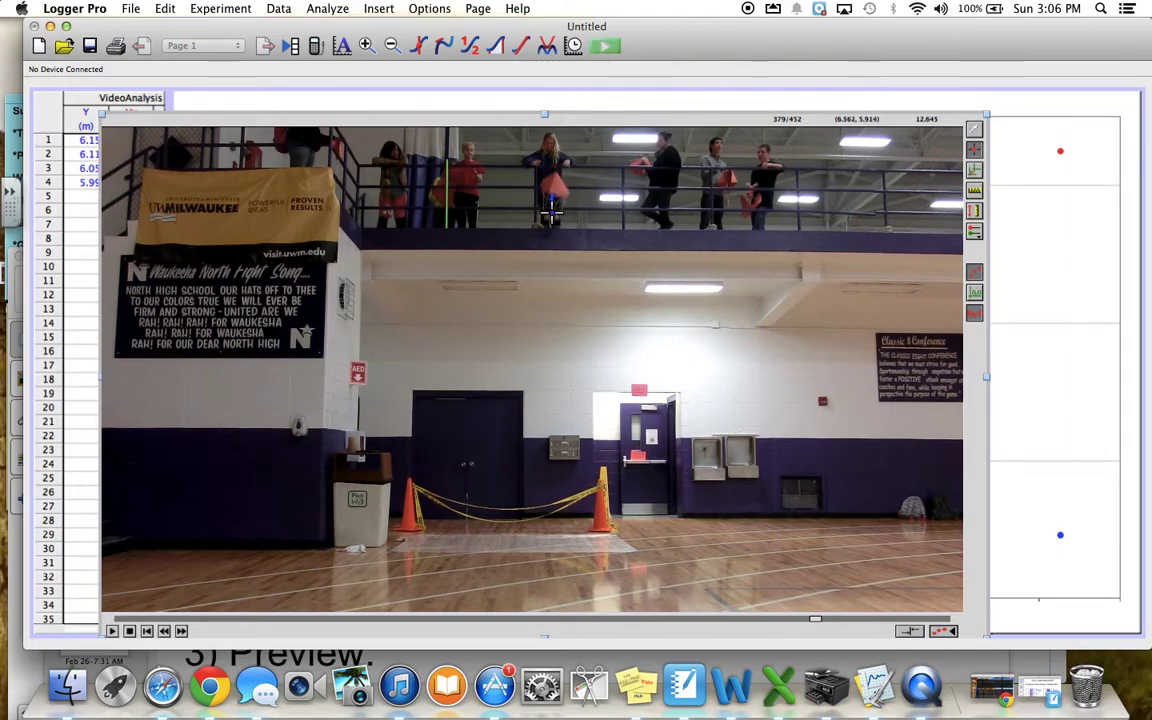
pyautogui.click(550, 214)
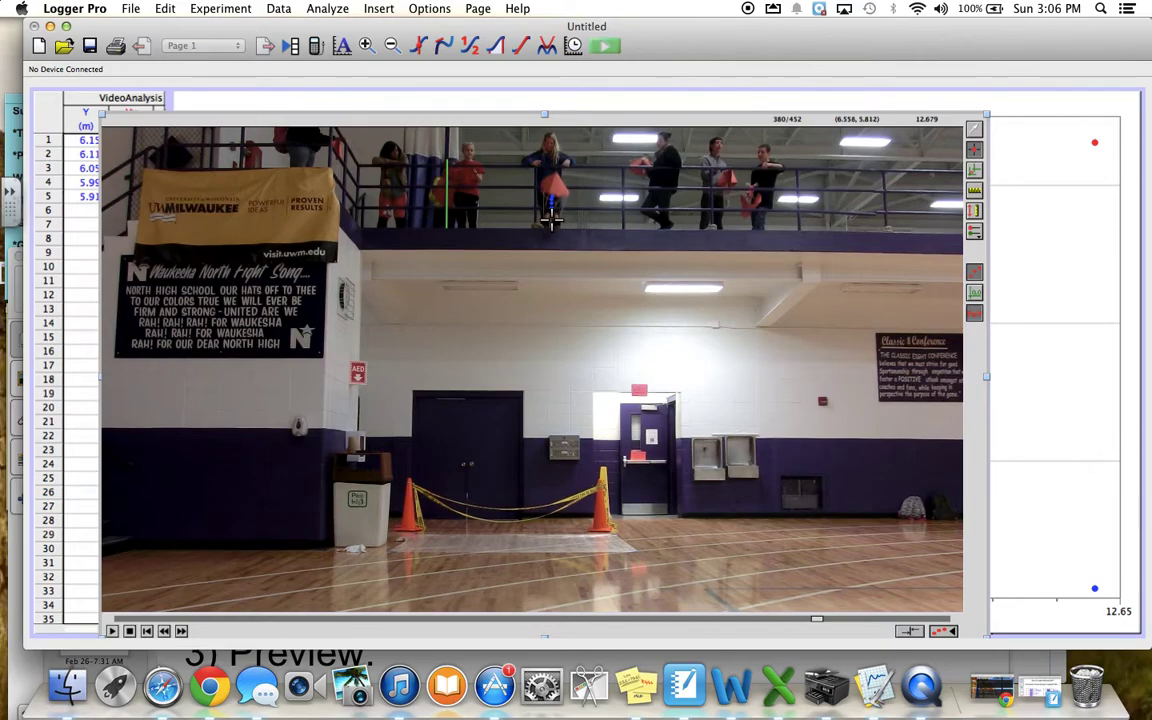
pyautogui.click(550, 226)
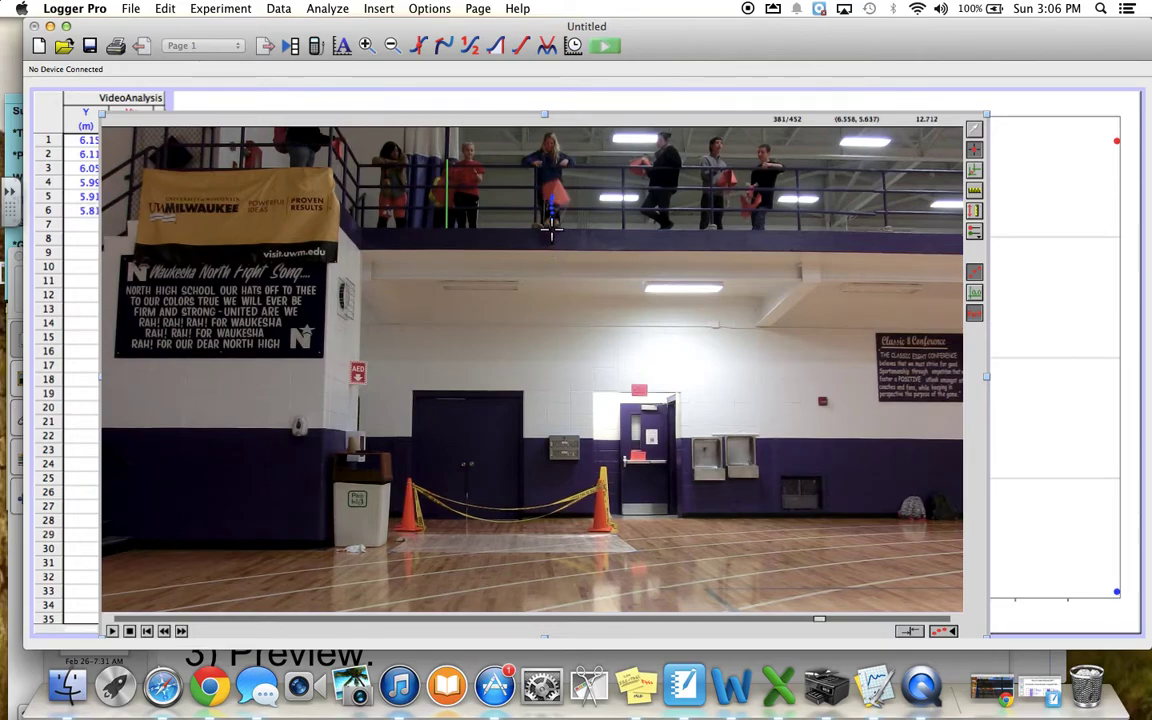
pyautogui.click(551, 236)
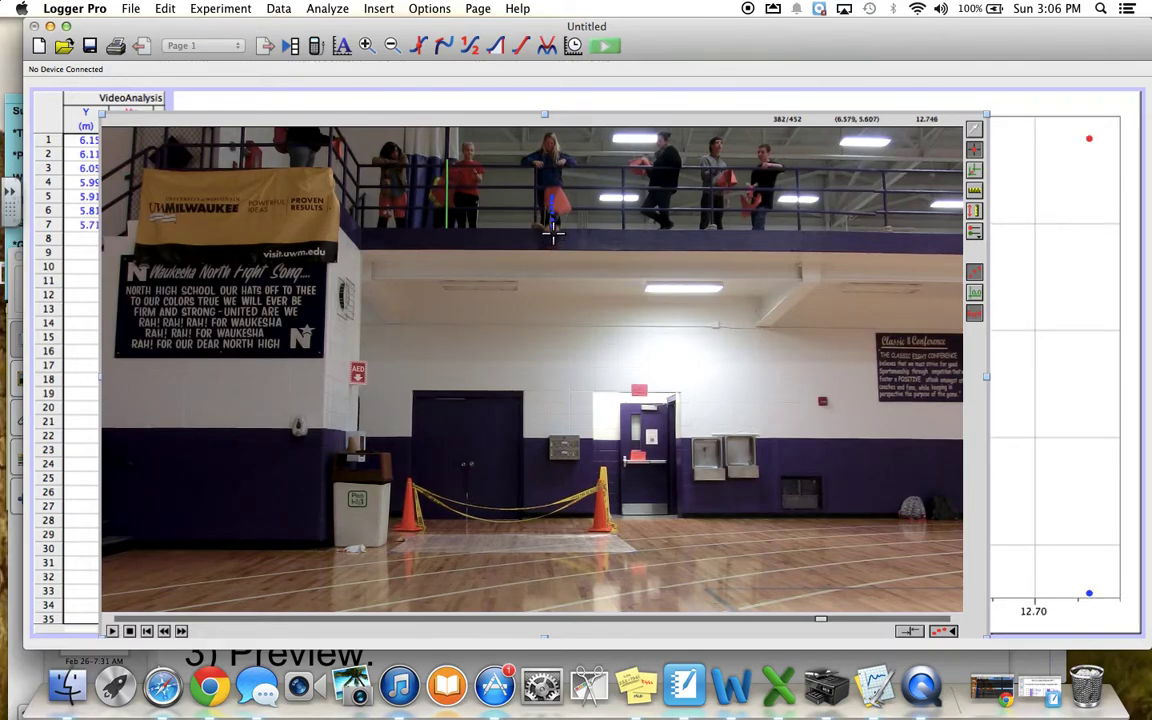
pyautogui.click(552, 232)
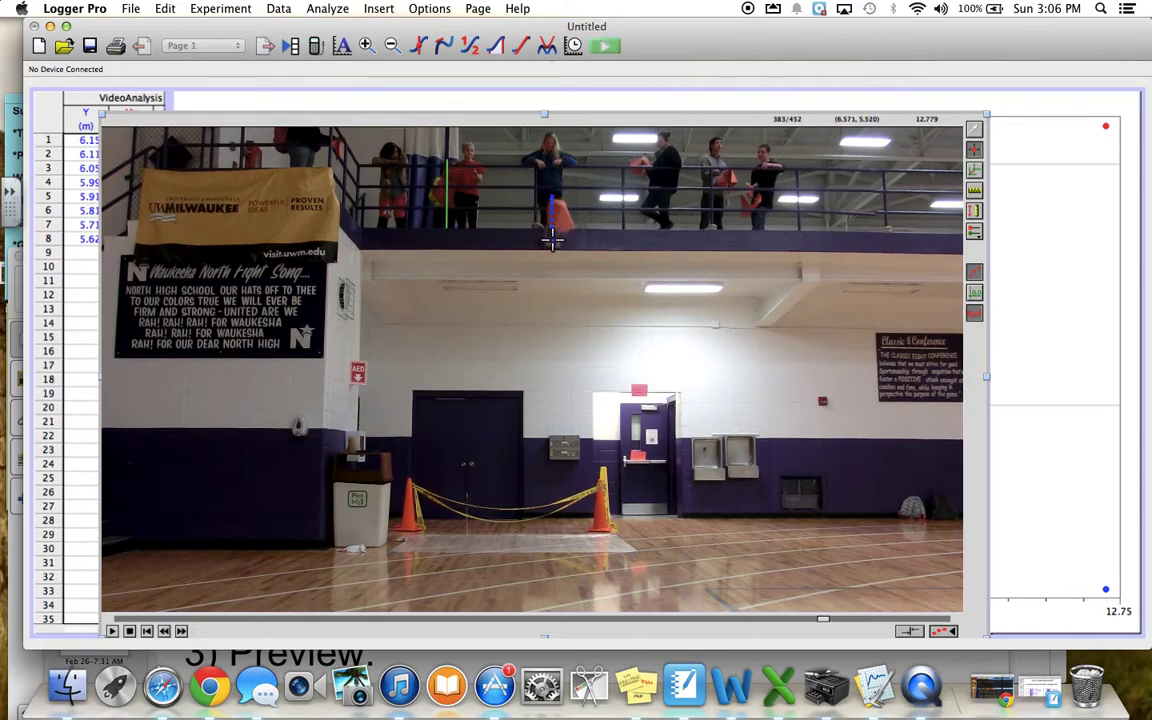
pyautogui.click(551, 252)
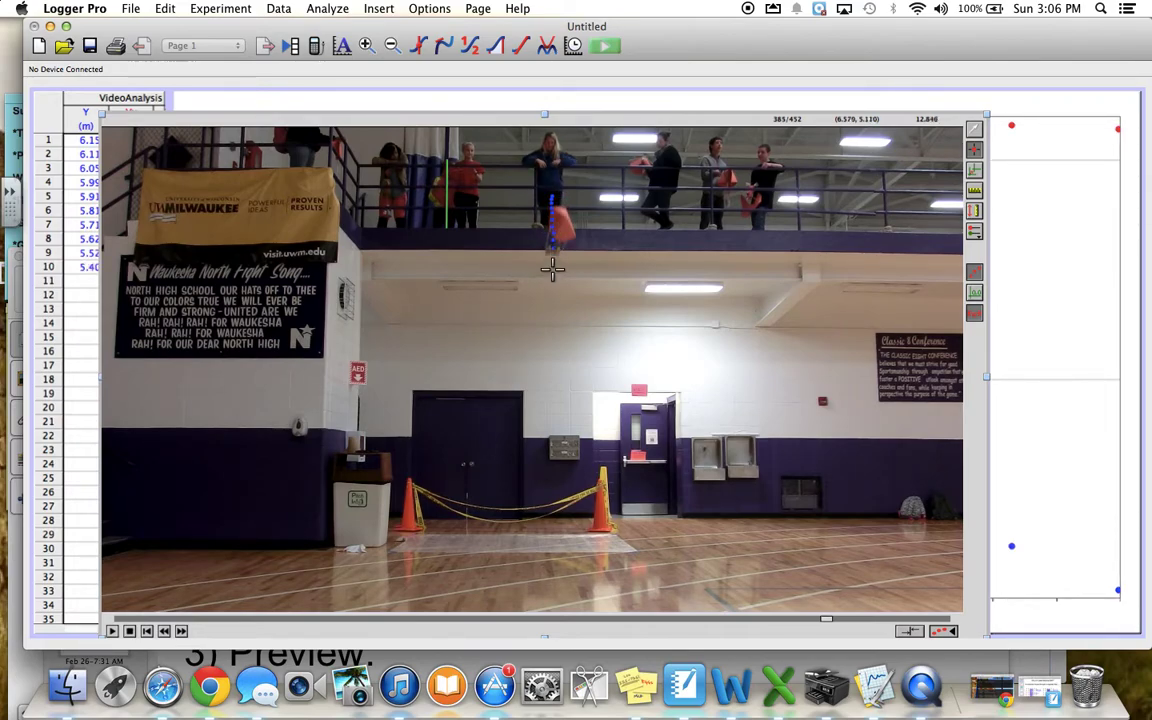
pyautogui.click(553, 256)
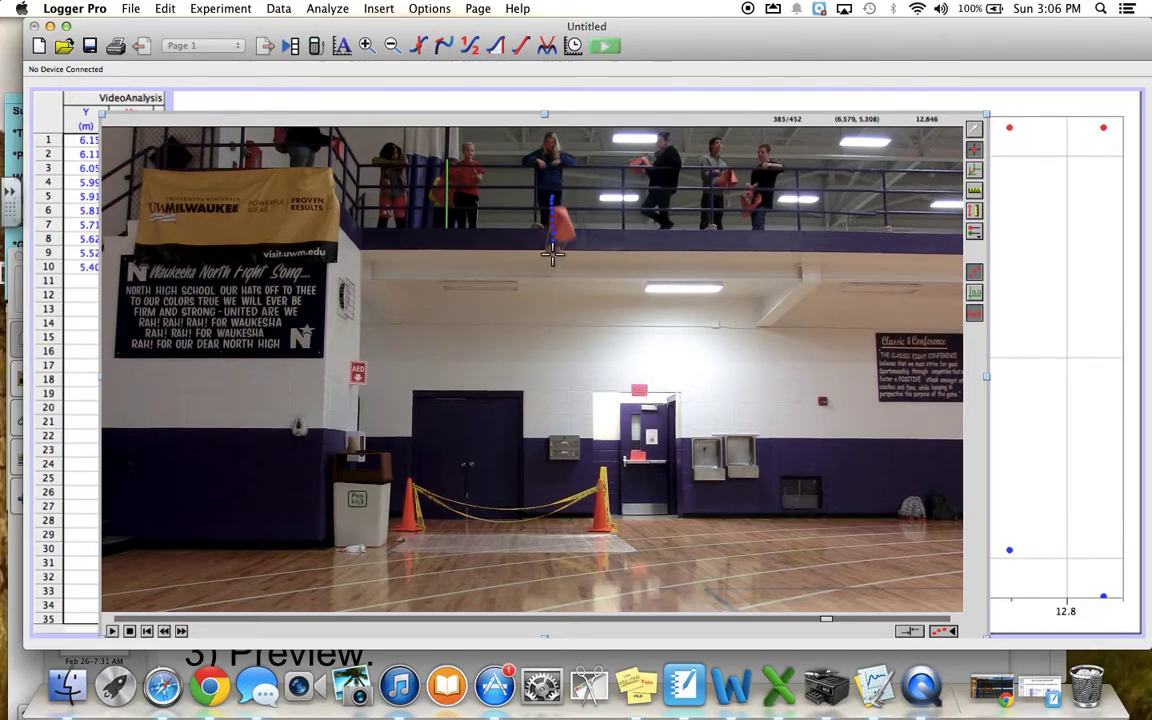
pyautogui.click(552, 261)
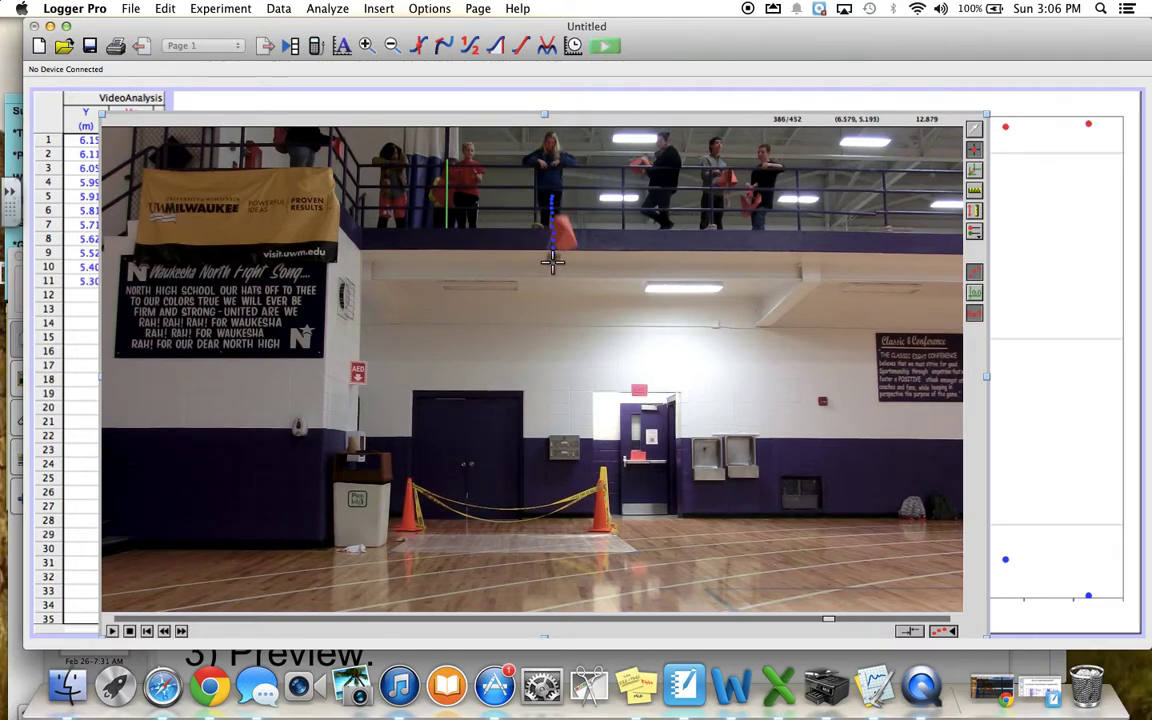
pyautogui.click(553, 270)
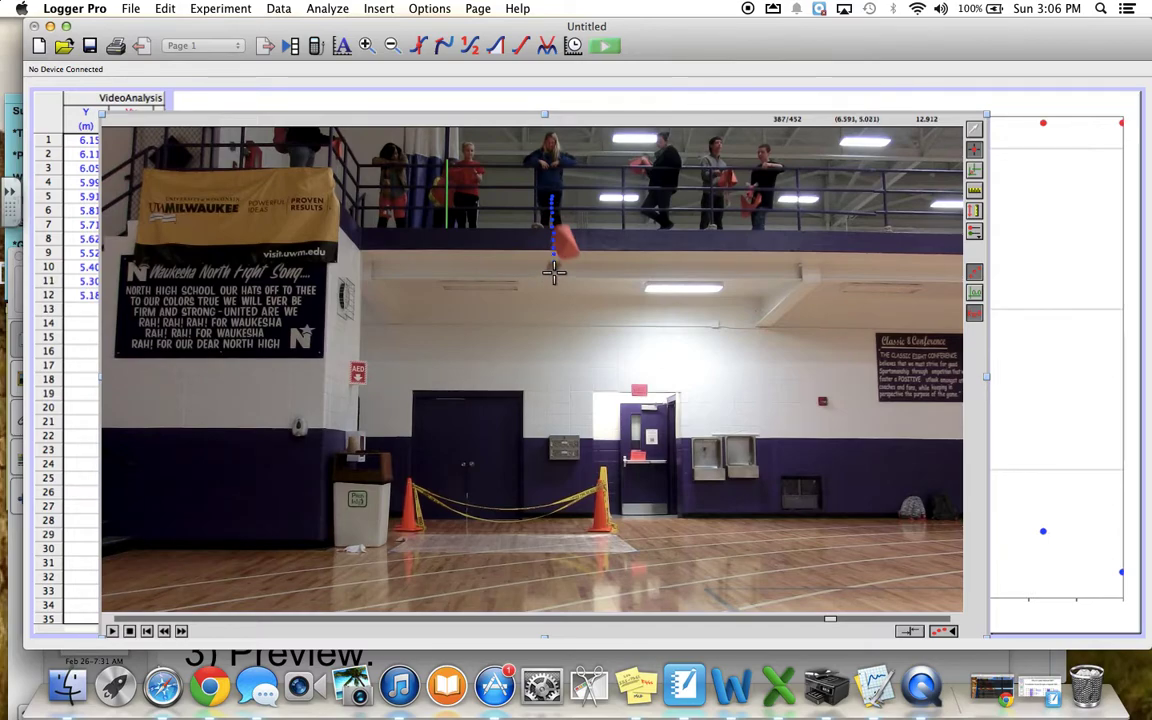
# Mark the falling egg's position as points 13 through 27
pyautogui.click(553, 273)
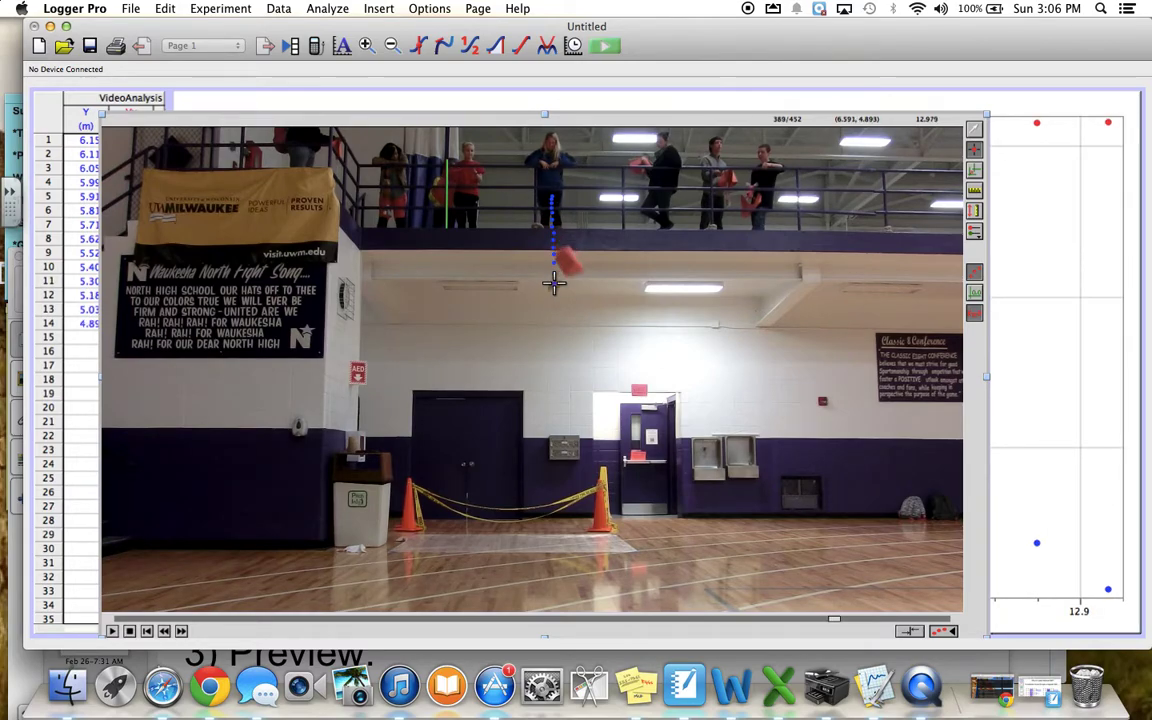
pyautogui.click(553, 285)
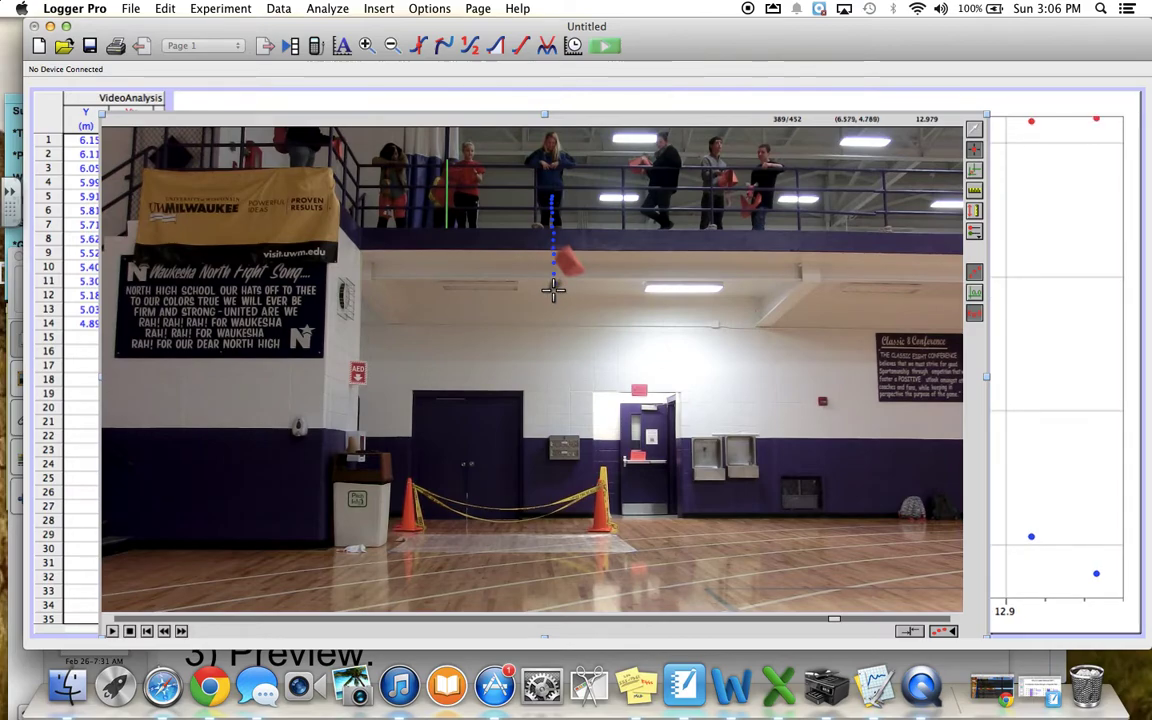
pyautogui.click(556, 286)
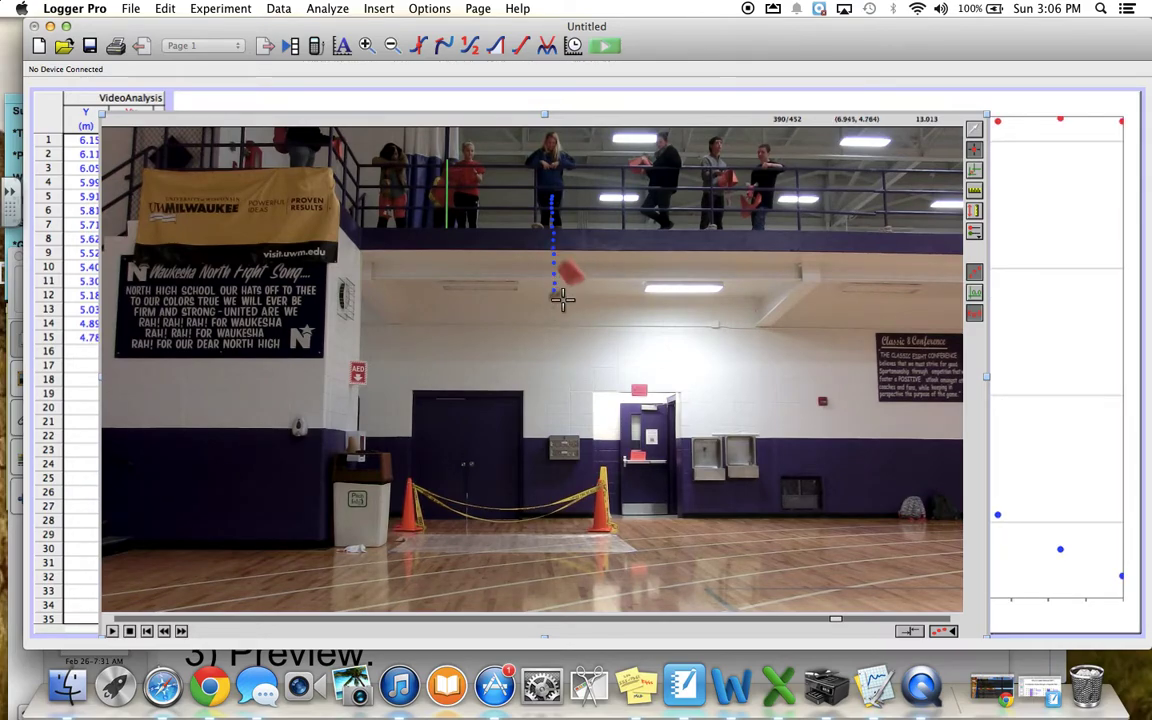
pyautogui.click(553, 305)
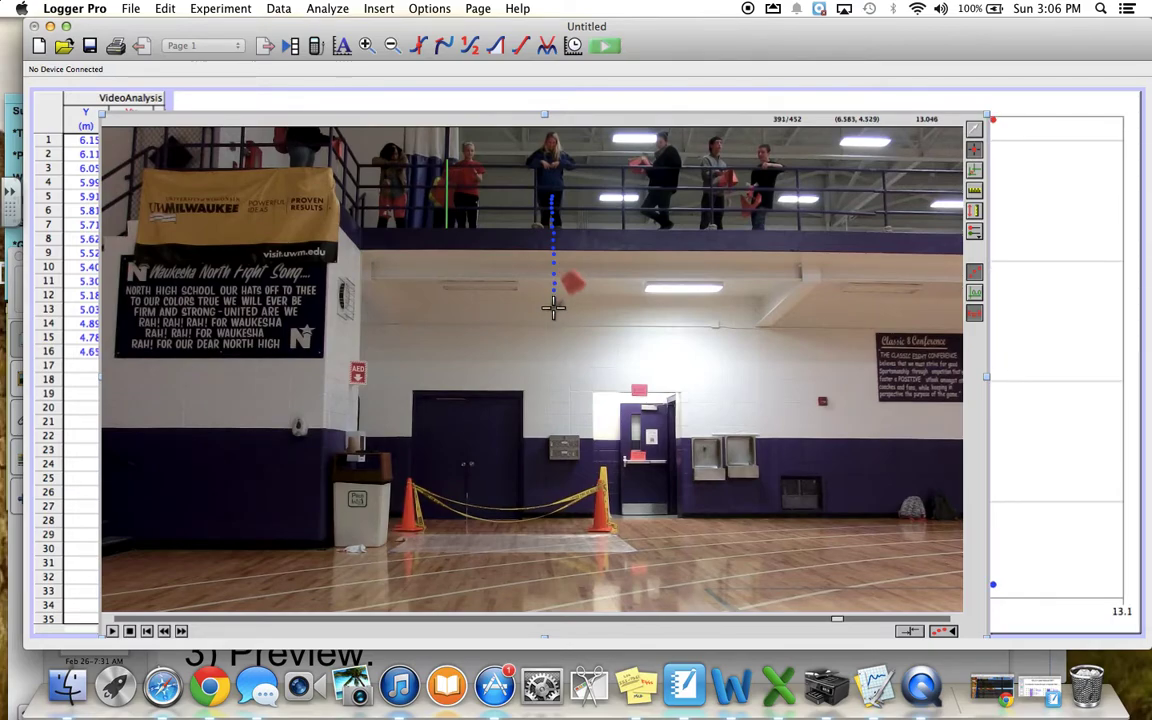
pyautogui.click(556, 315)
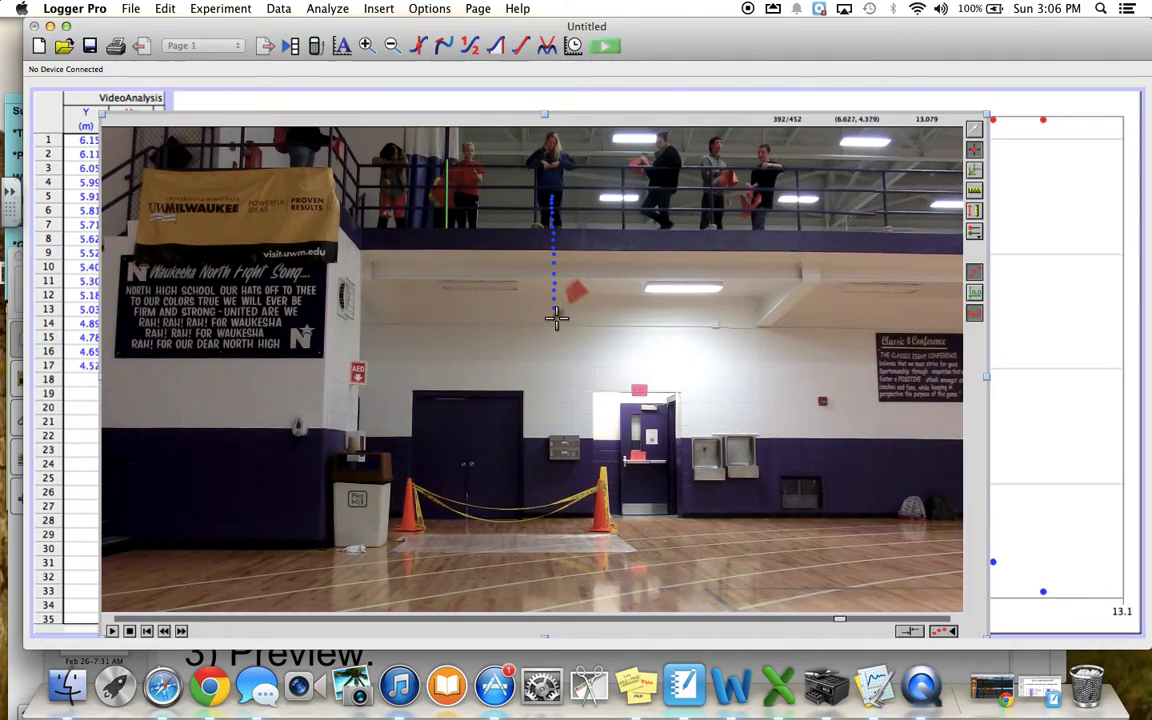
pyautogui.click(556, 318)
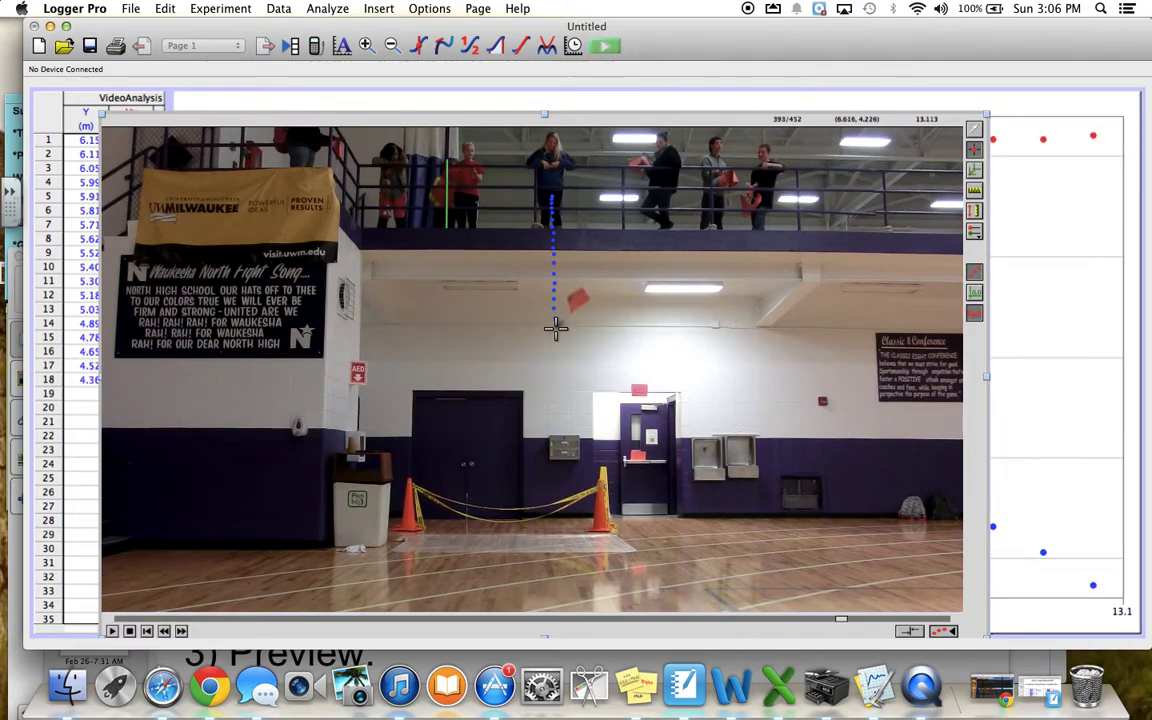
pyautogui.click(557, 332)
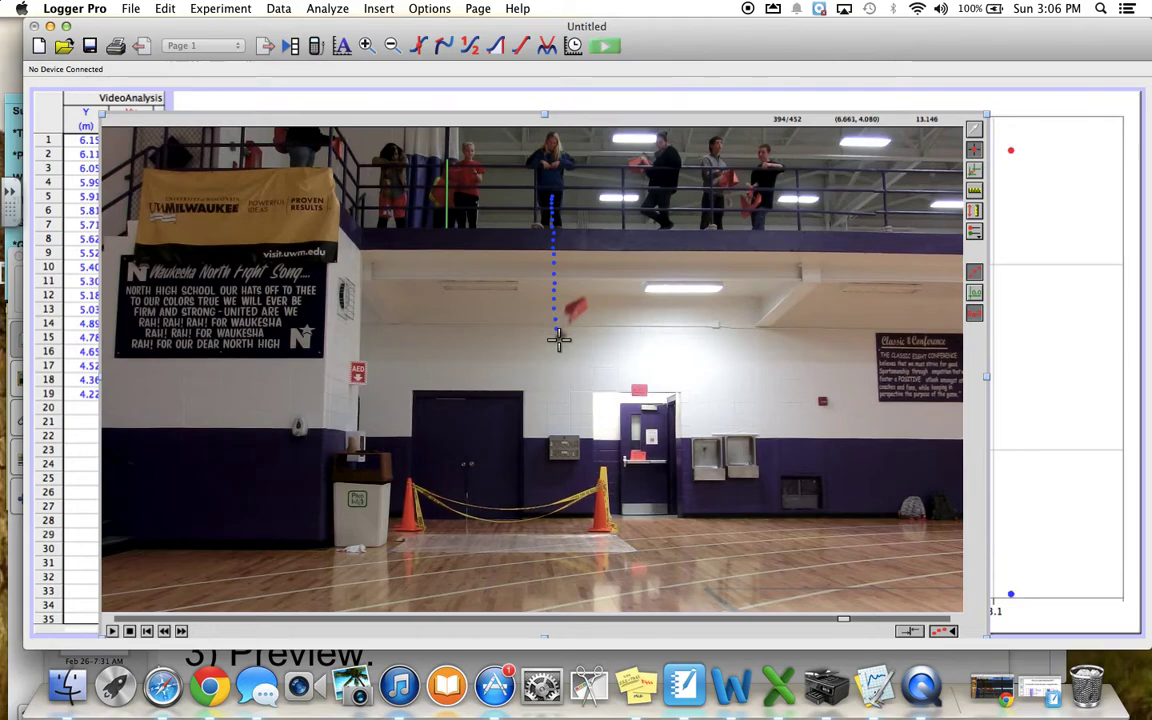
pyautogui.click(558, 346)
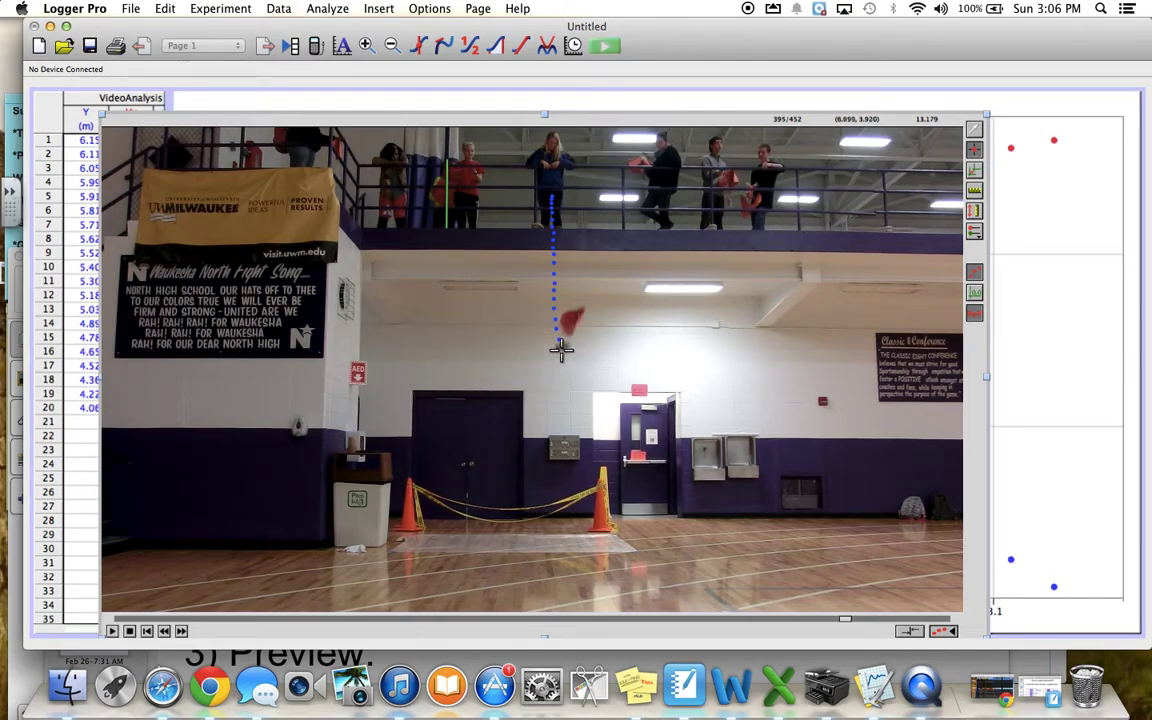
pyautogui.click(561, 347)
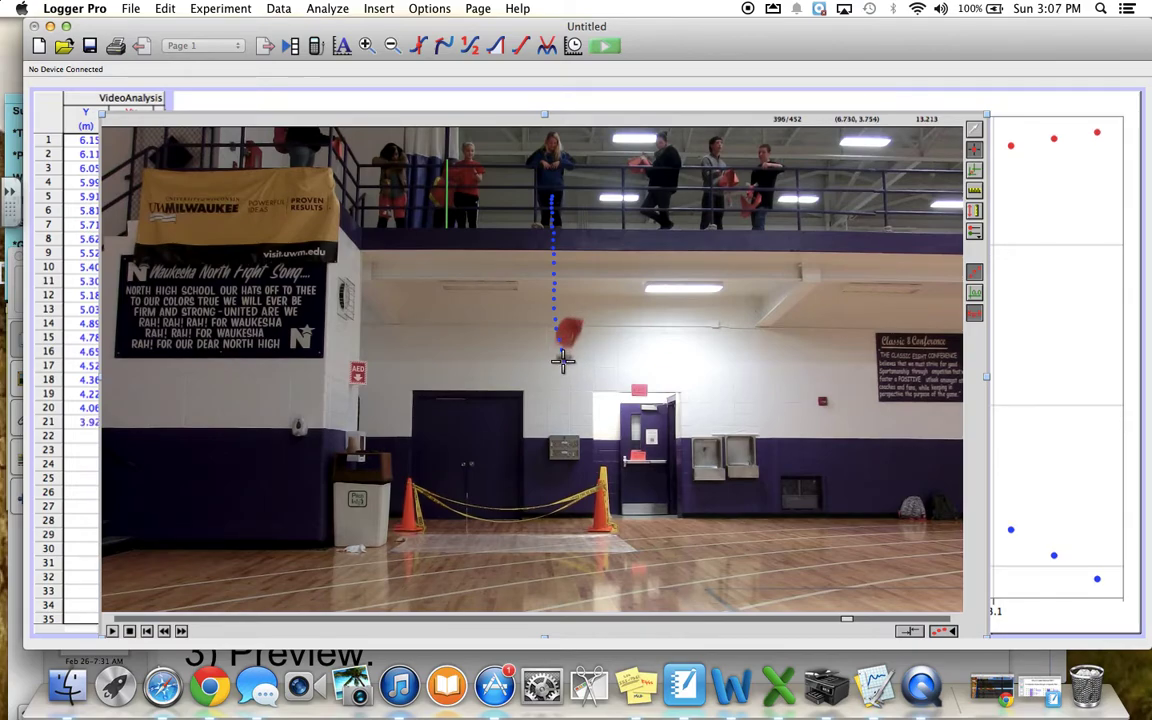
pyautogui.click(563, 364)
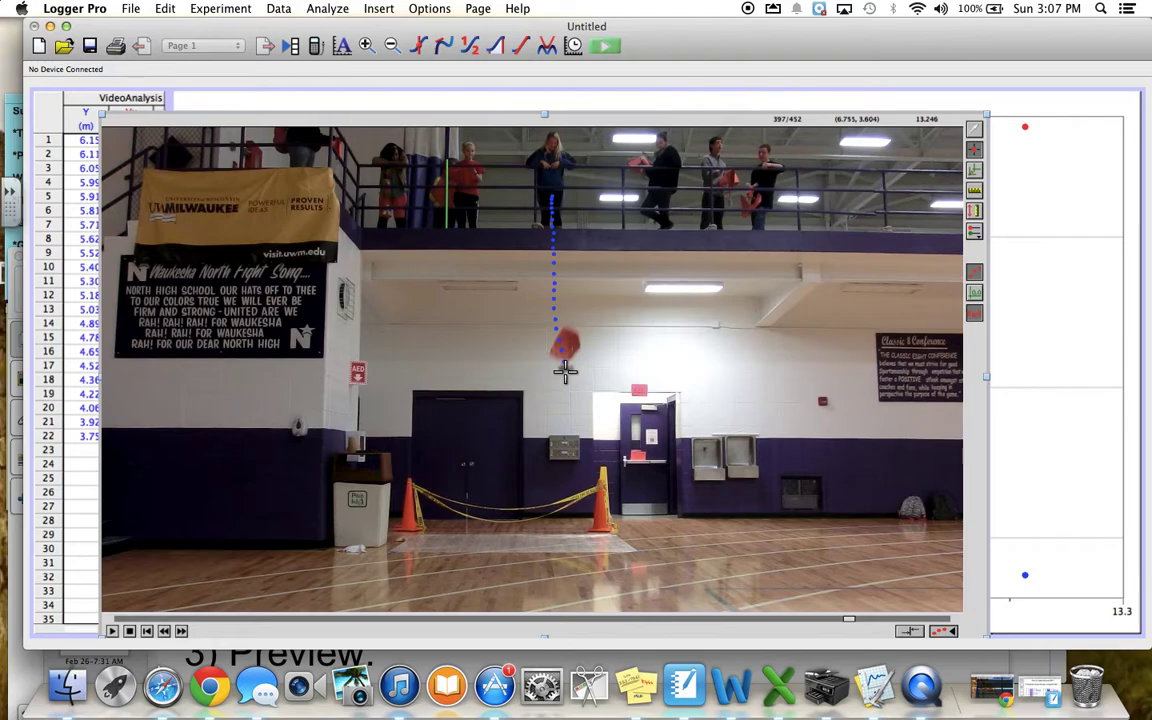
pyautogui.click(565, 377)
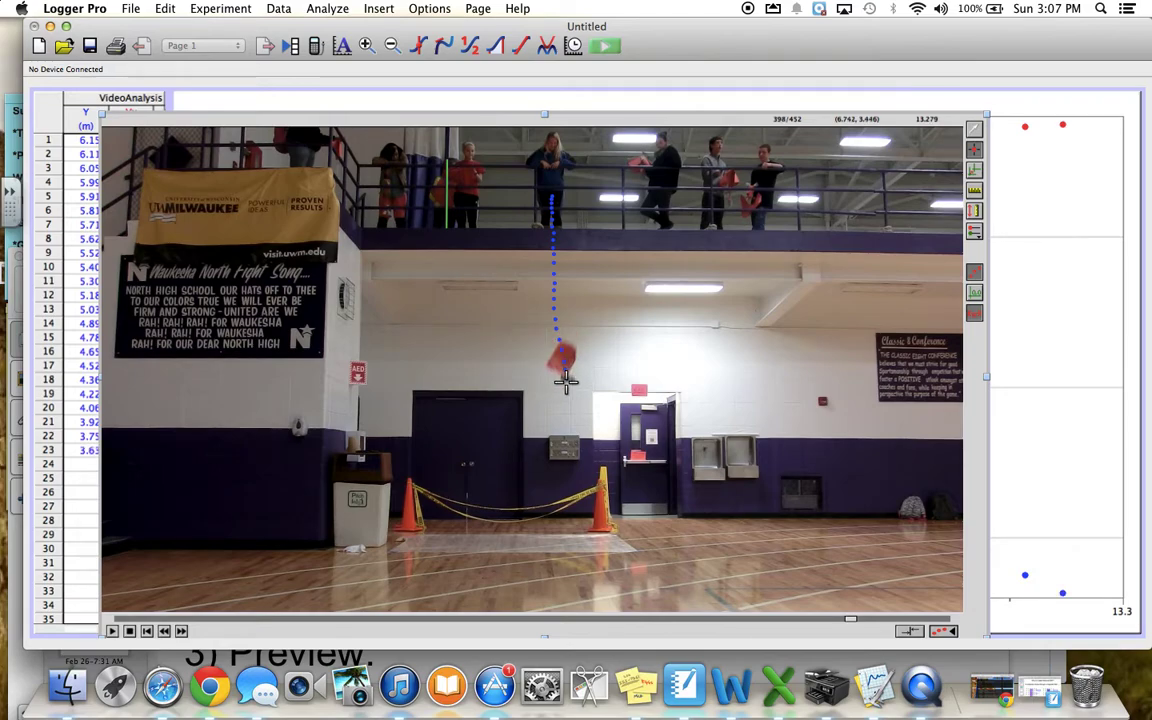
pyautogui.click(566, 387)
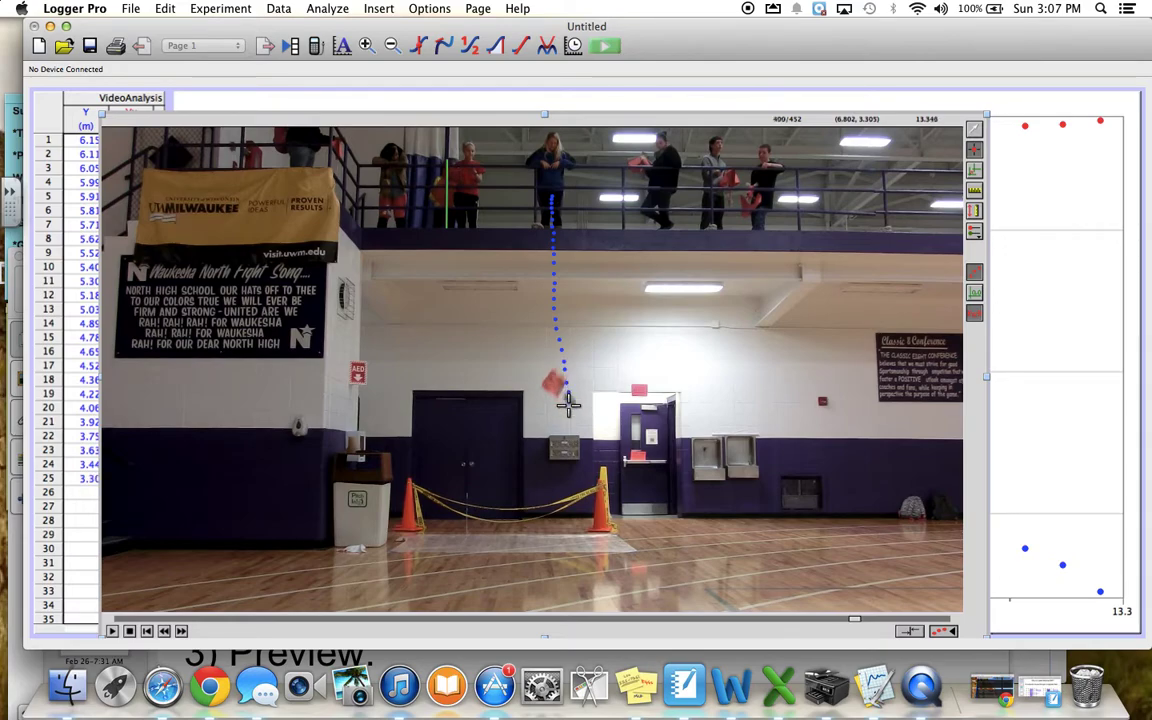
pyautogui.click(570, 400)
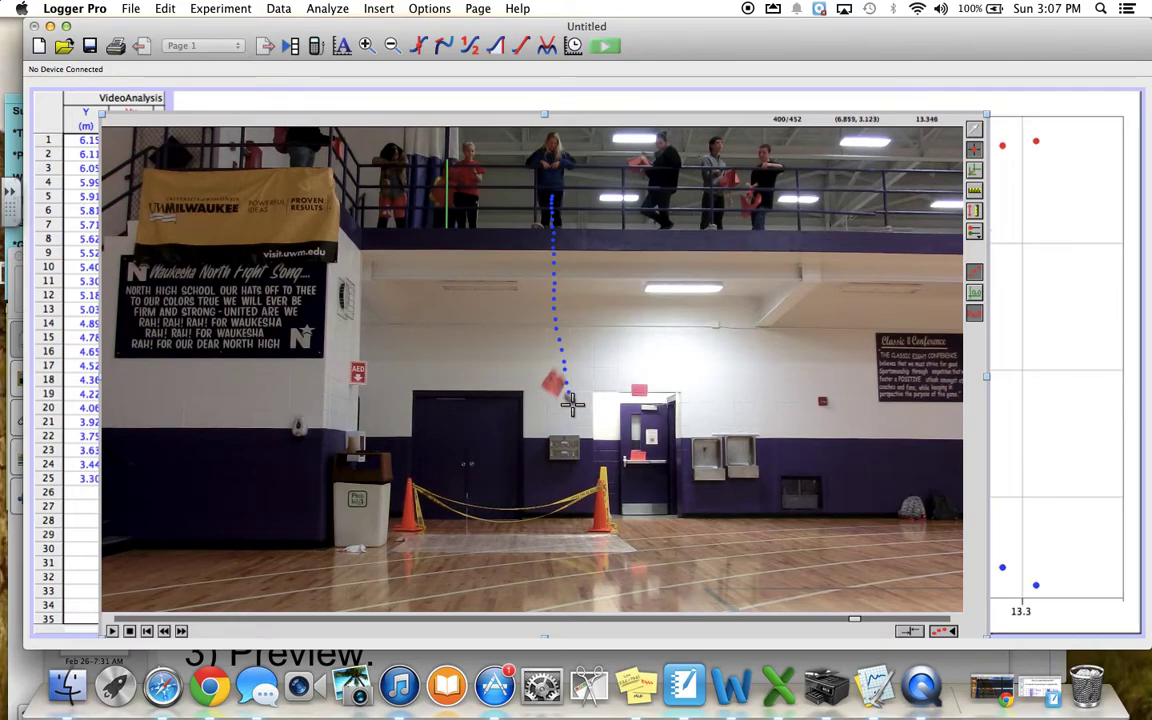
pyautogui.click(569, 402)
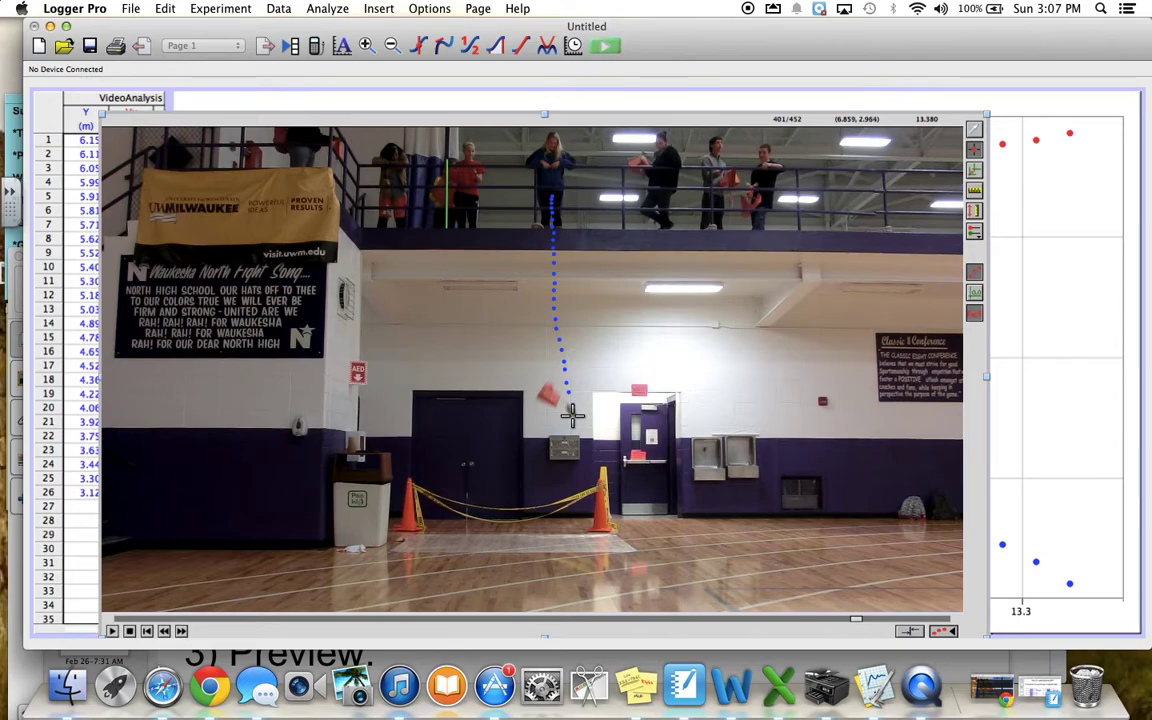
pyautogui.click(571, 422)
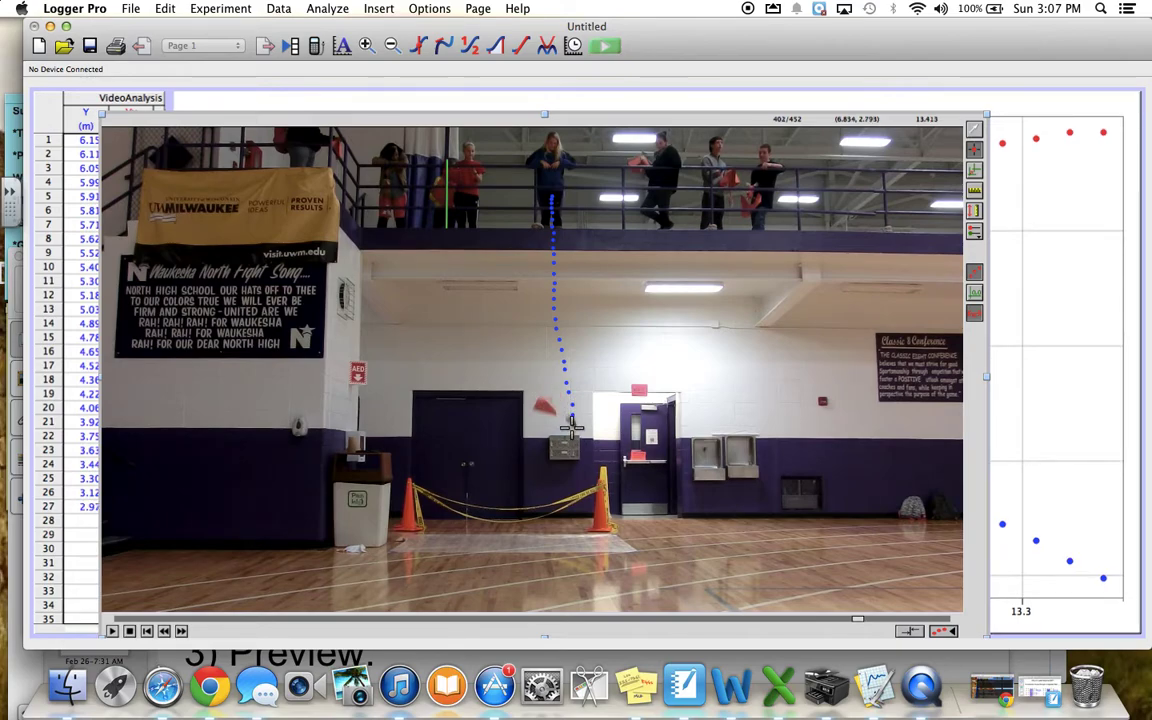
# Mark the egg as points 28 through 35, then in frames 411 to 413
pyautogui.click(572, 446)
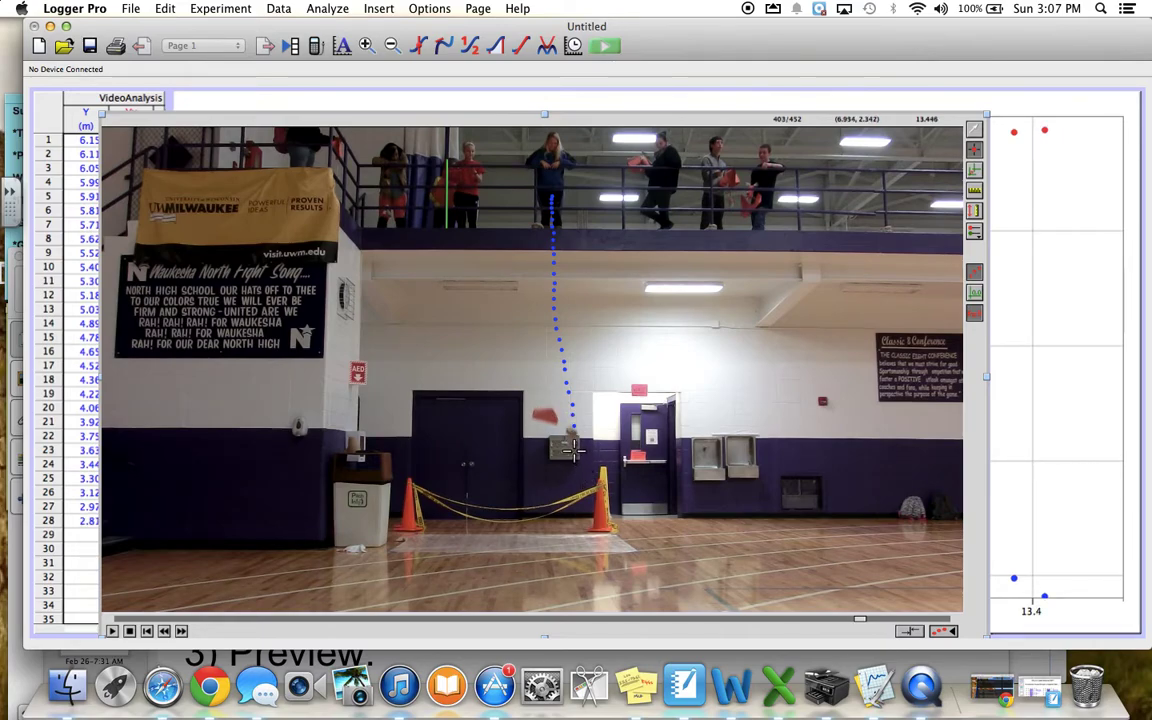
pyautogui.click(573, 455)
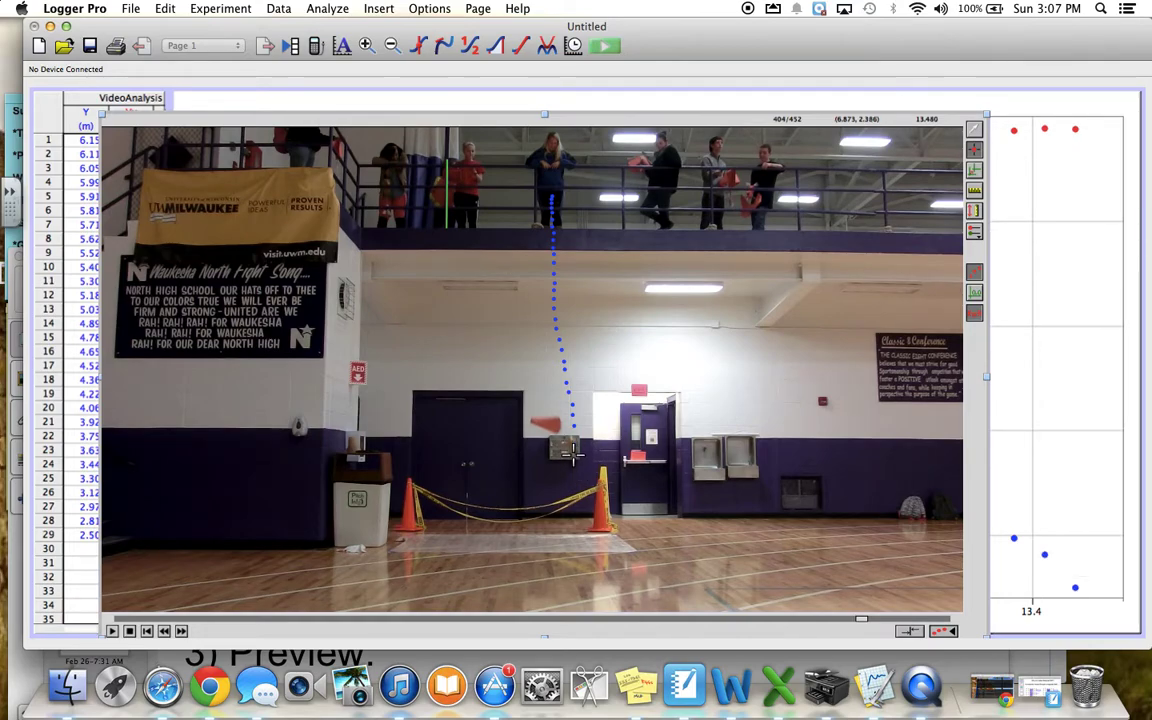
pyautogui.click(568, 458)
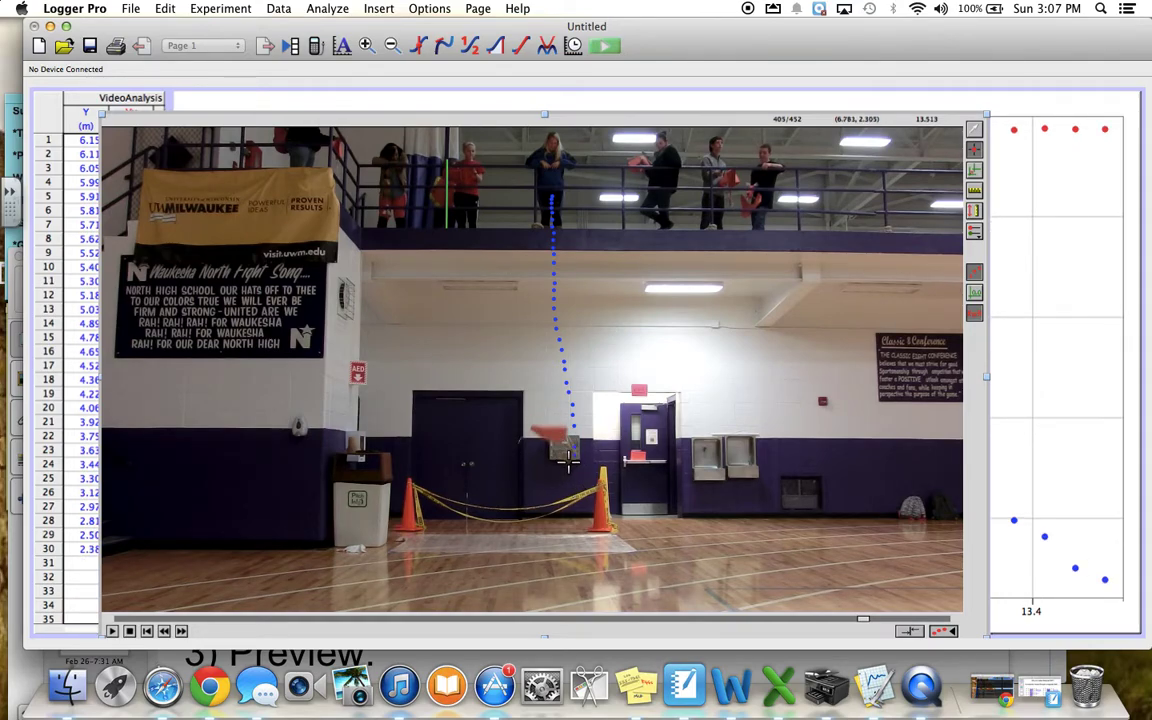
pyautogui.click(565, 467)
pyautogui.click(564, 477)
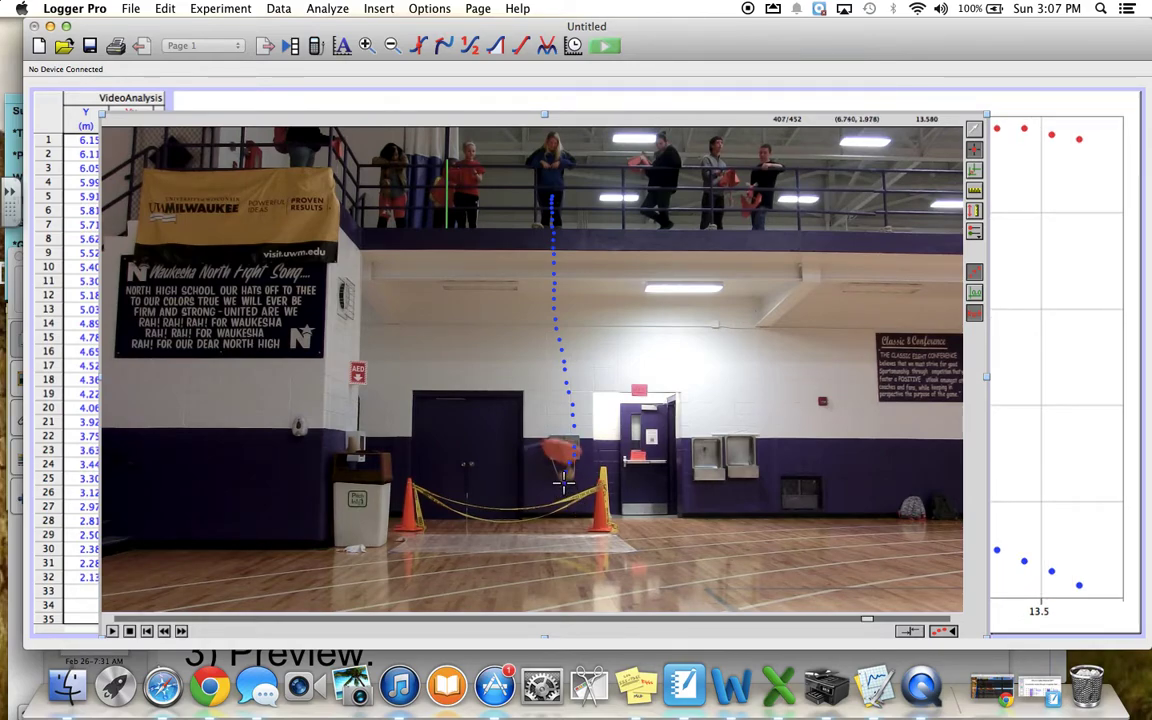
pyautogui.click(564, 483)
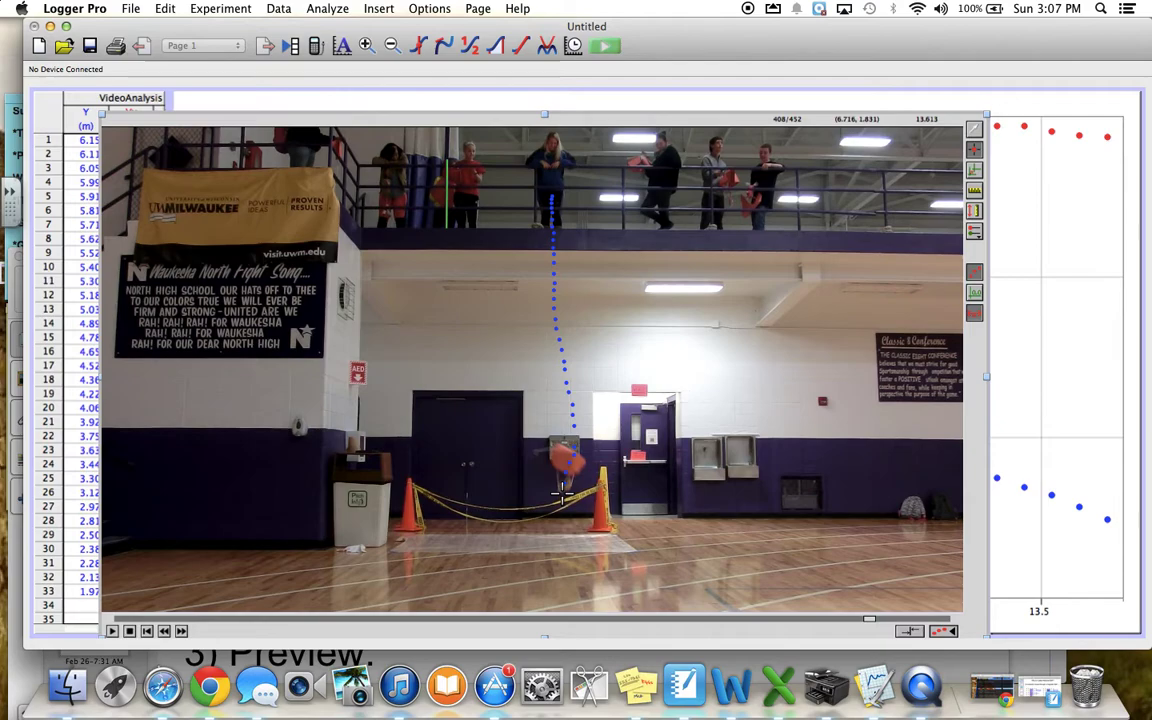
pyautogui.click(562, 500)
pyautogui.click(561, 510)
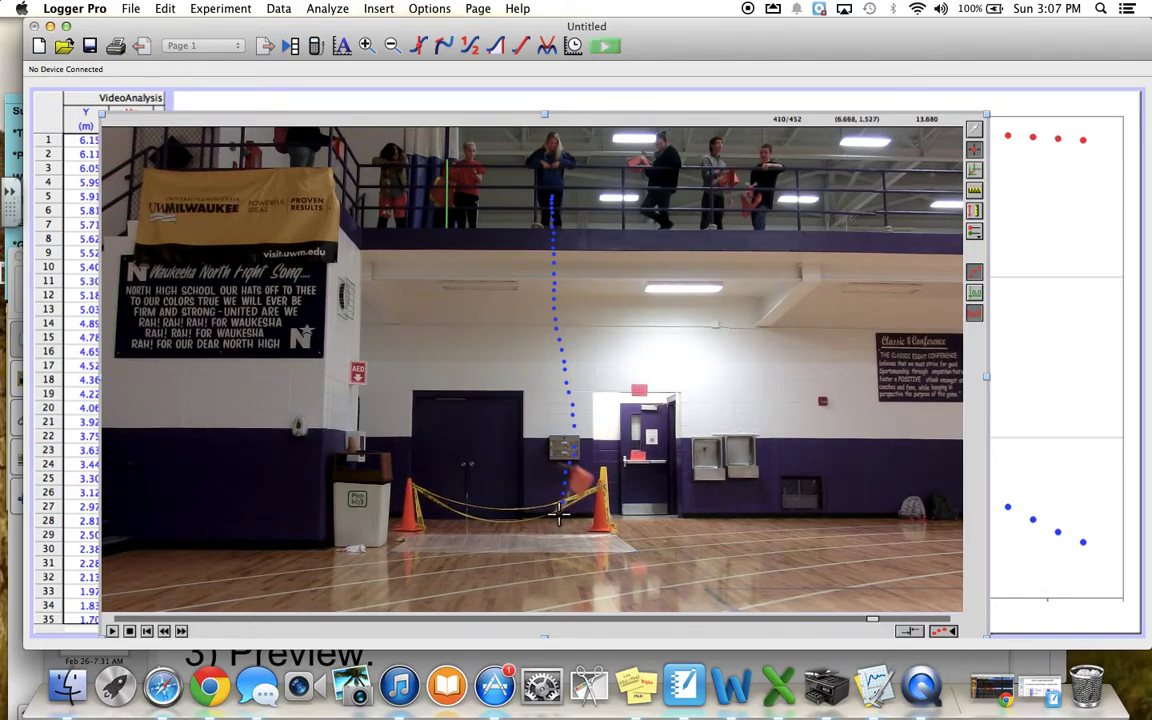
pyautogui.click(560, 519)
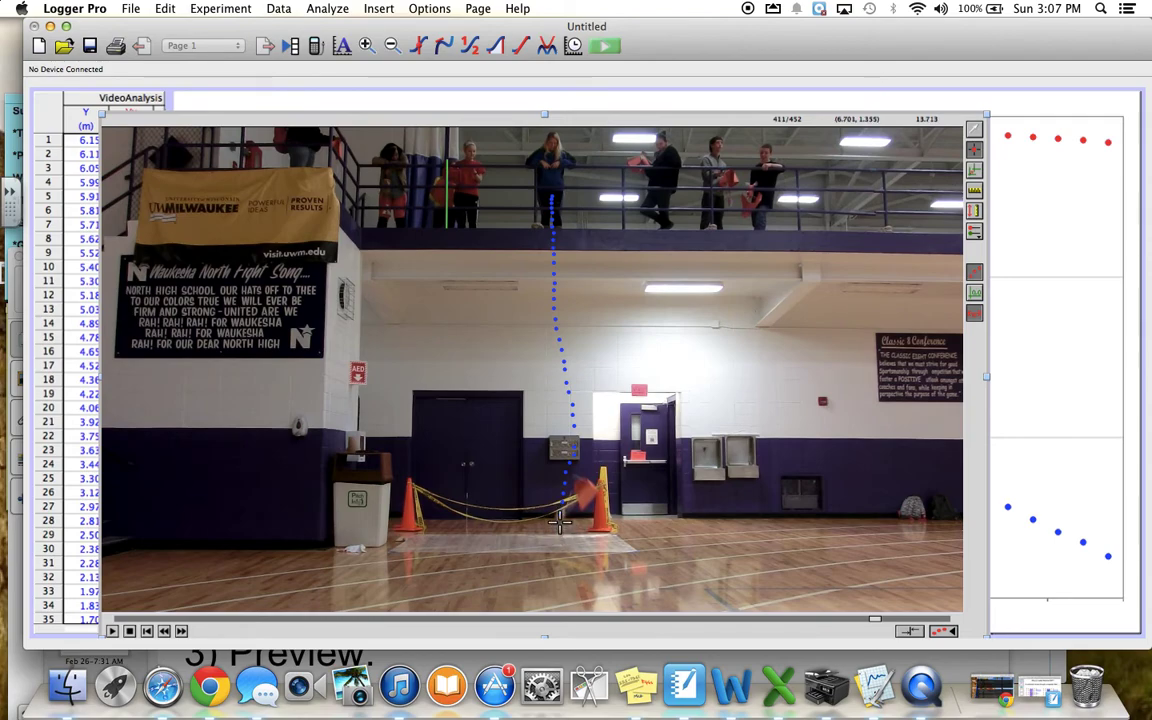
pyautogui.click(561, 527)
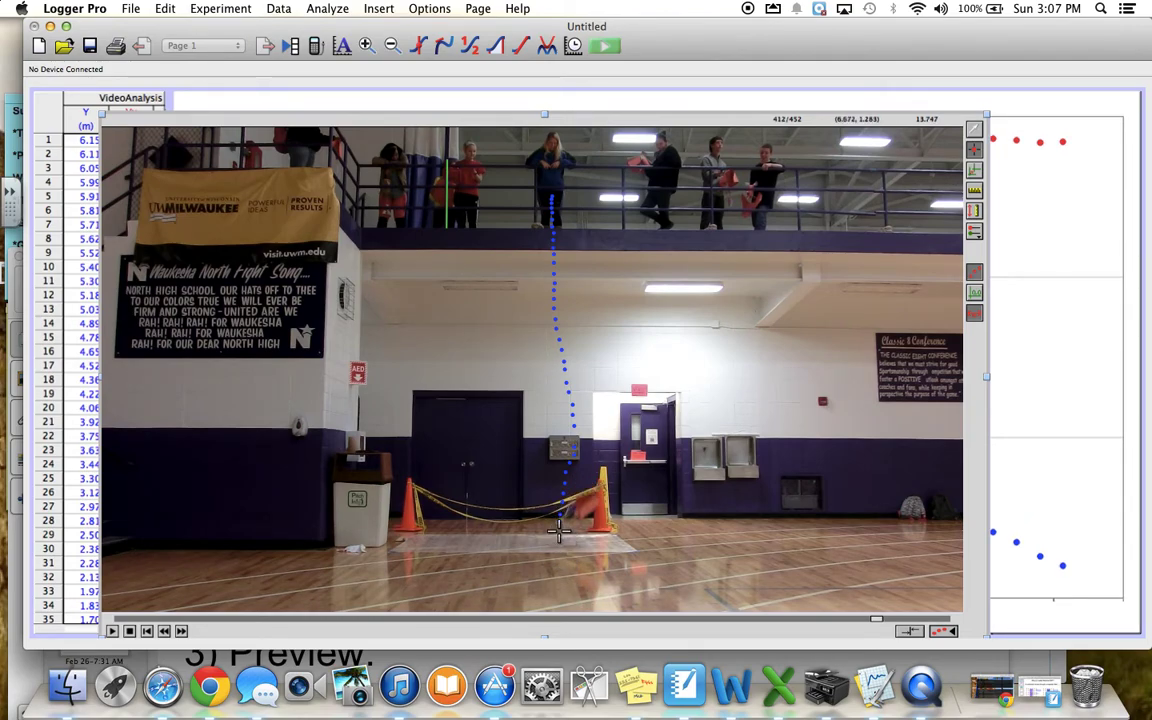
pyautogui.click(559, 532)
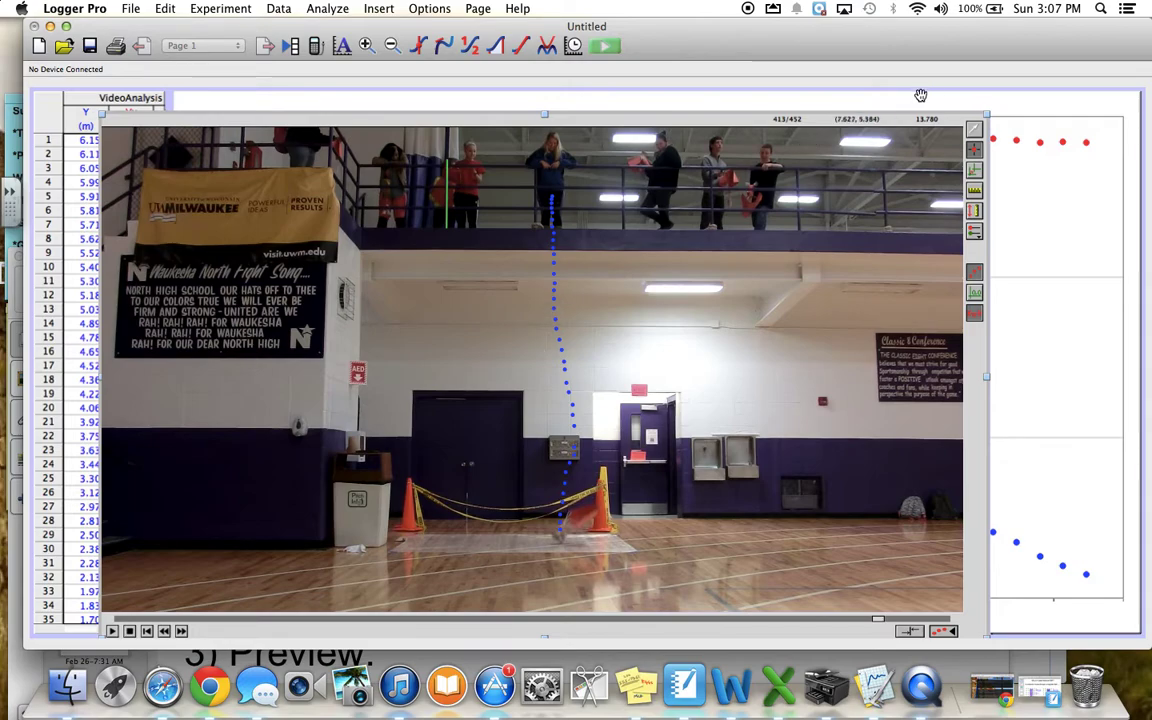
# Switch to Select Point and cancel a Save As, leaving the experiment Untitled
pyautogui.click(975, 130)
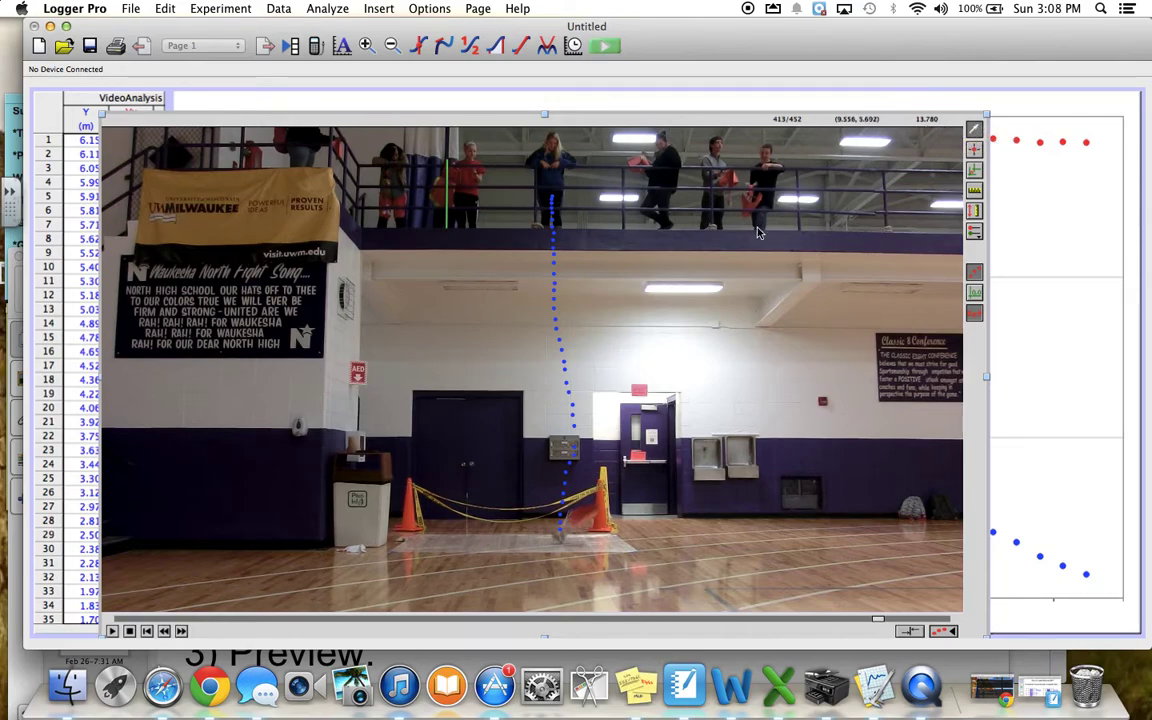
pyautogui.click(130, 8)
pyautogui.click(146, 98)
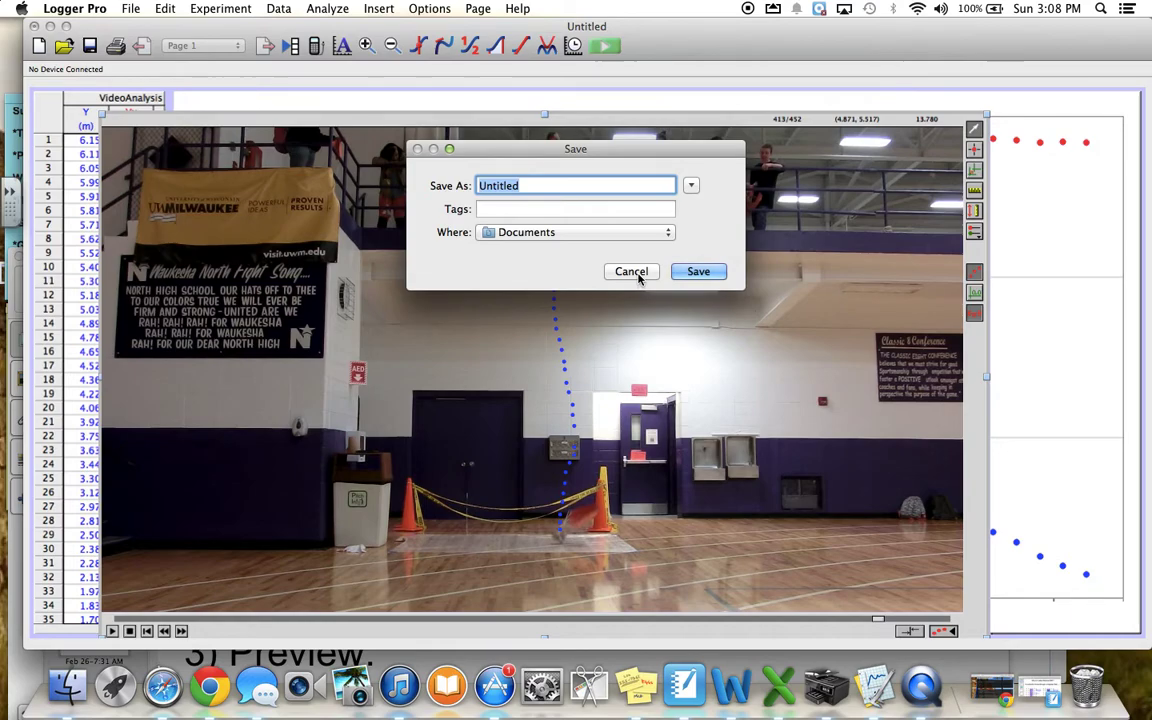
pyautogui.click(638, 277)
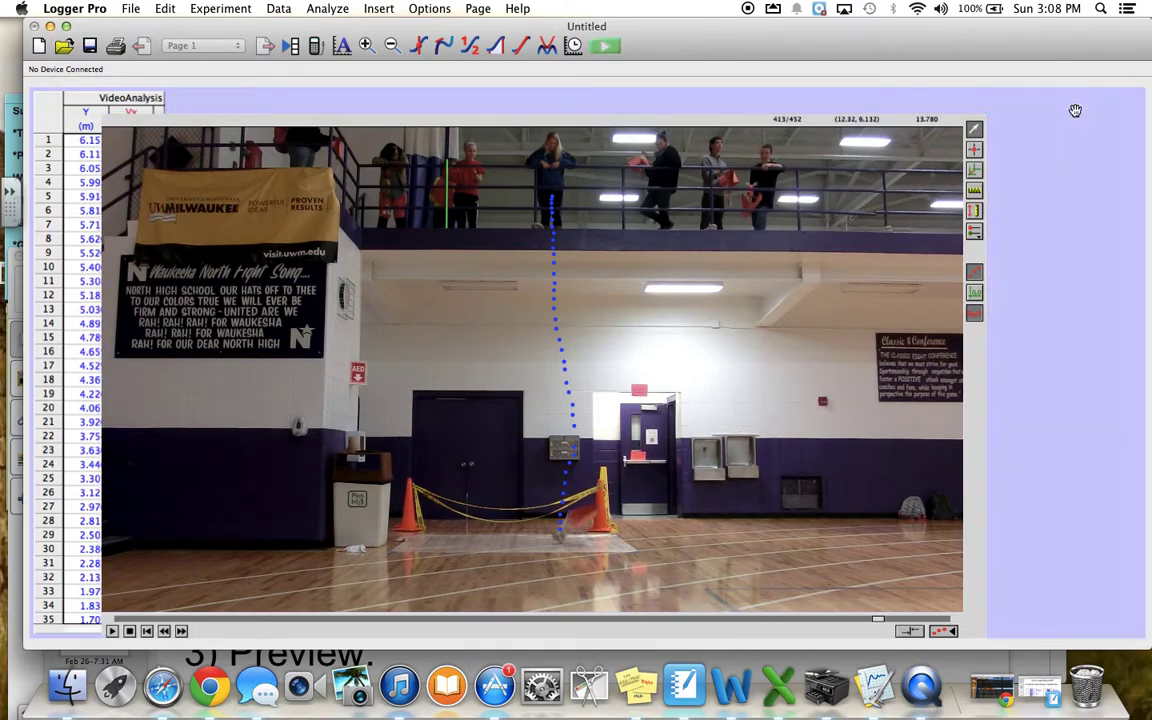
# Bring the position-time graph in front of the video and open its vertical-axis column chooser
pyautogui.click(1075, 110)
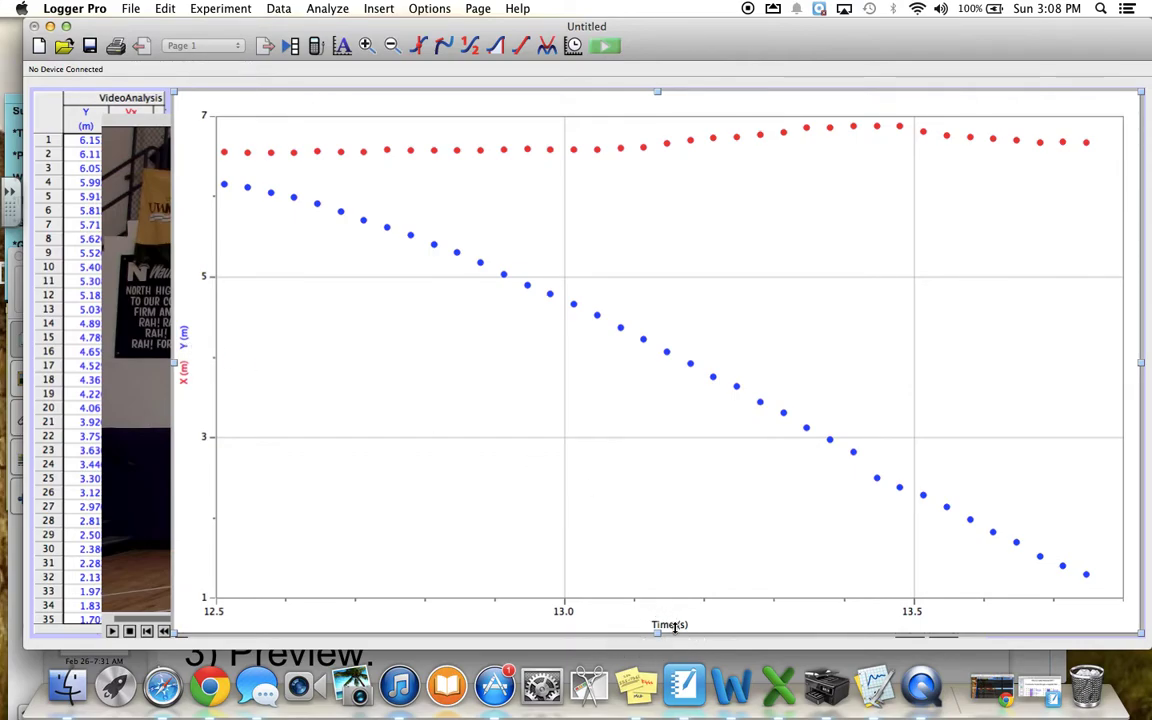
pyautogui.click(184, 337)
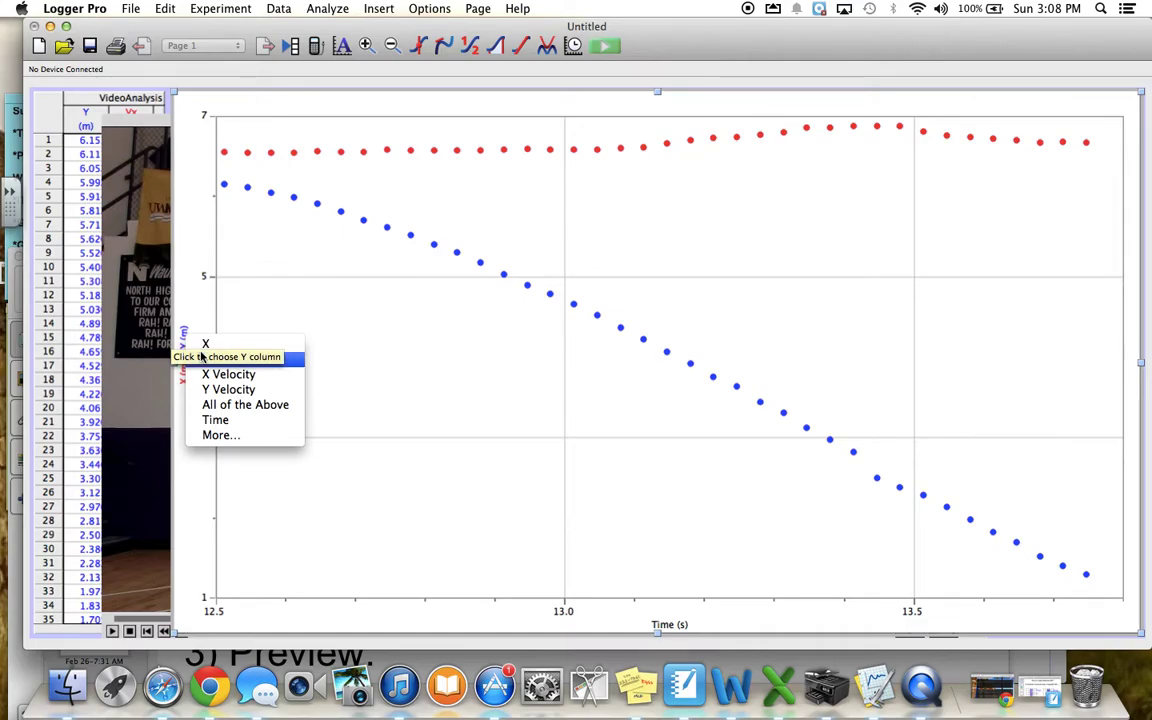
# Change the graph's vertical axis from Y position to Y Velocity
pyautogui.click(201, 357)
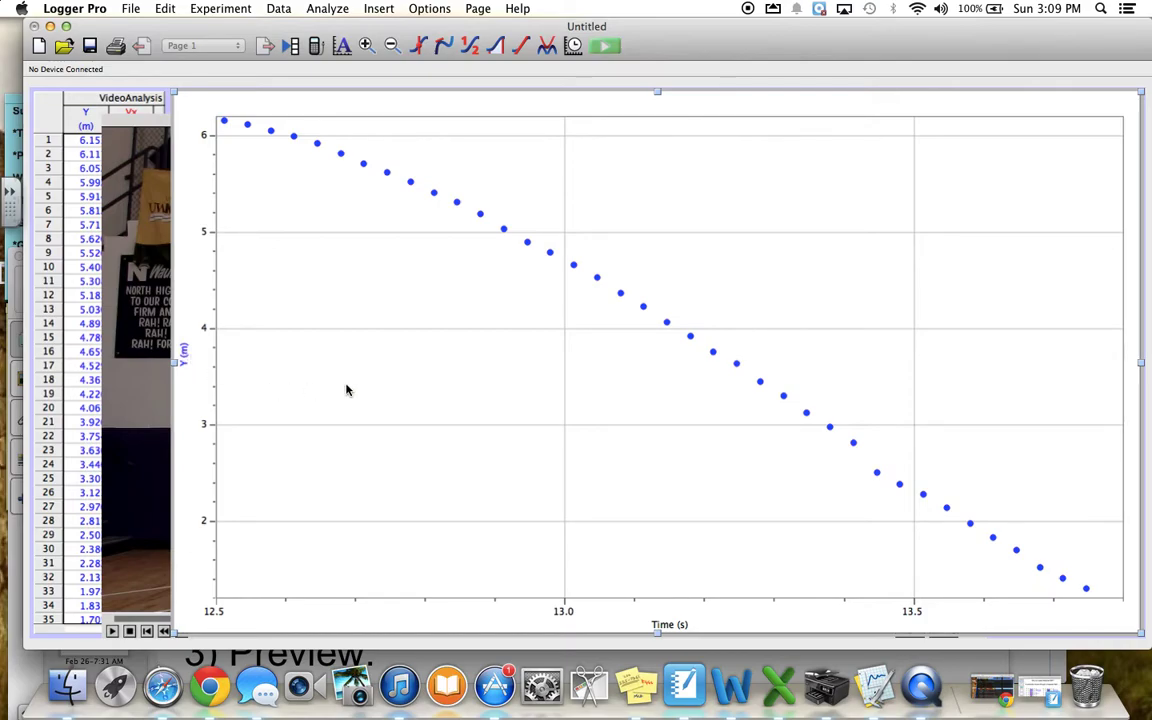
pyautogui.click(185, 350)
pyautogui.click(200, 368)
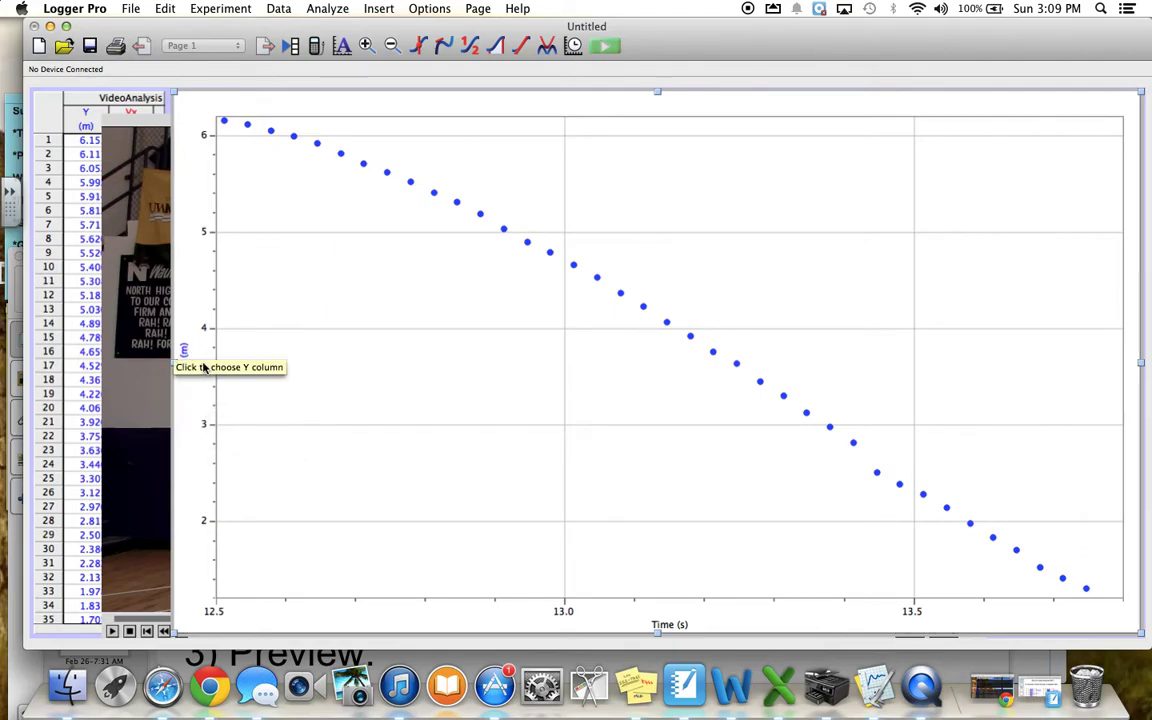
pyautogui.click(181, 351)
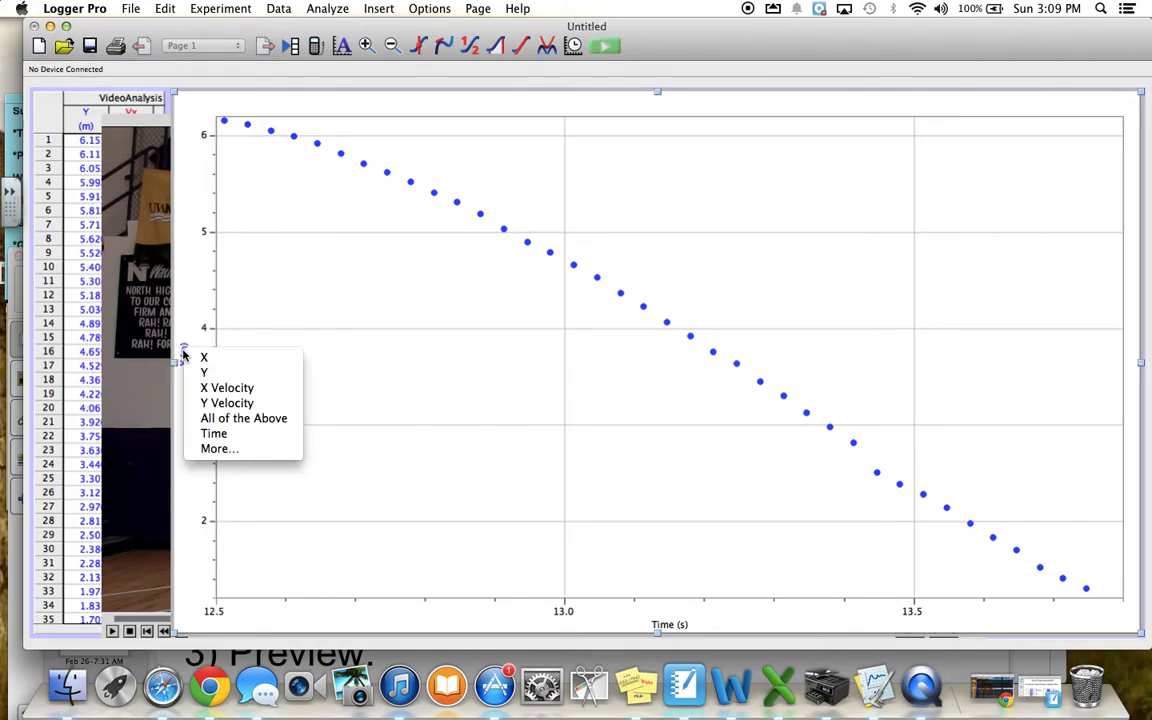
pyautogui.click(240, 404)
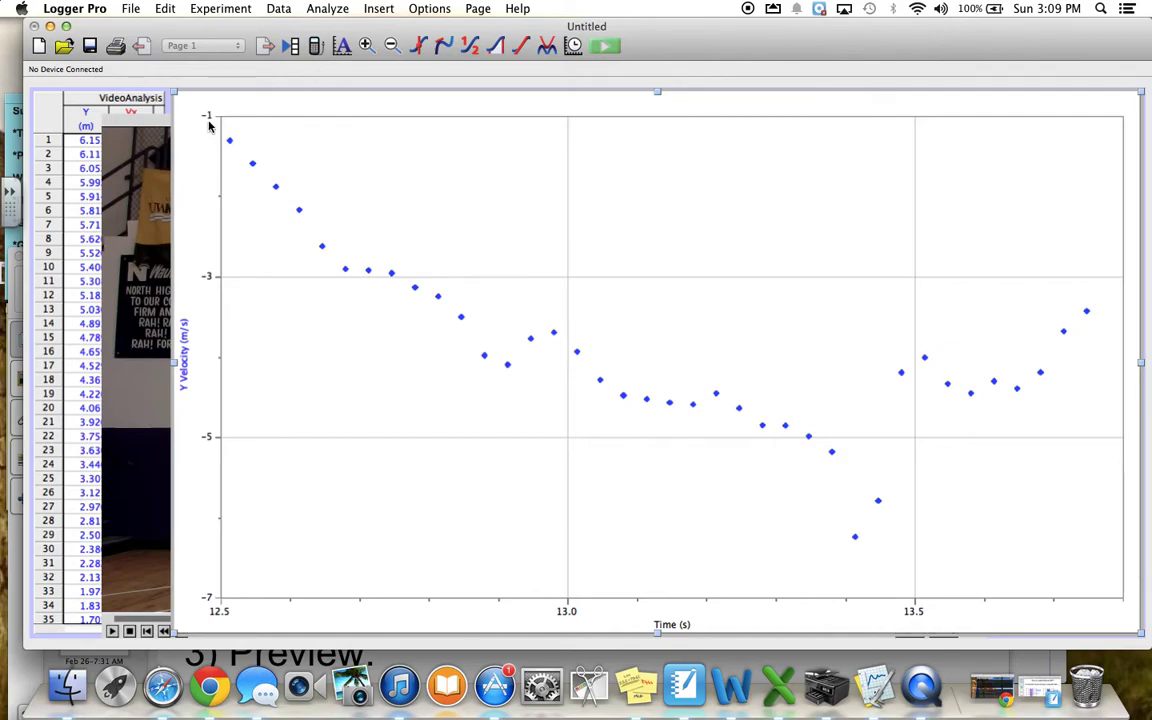
# Edit the Y Velocity graph's top and bottom axis limits to widen its vertical range
pyautogui.click(208, 120)
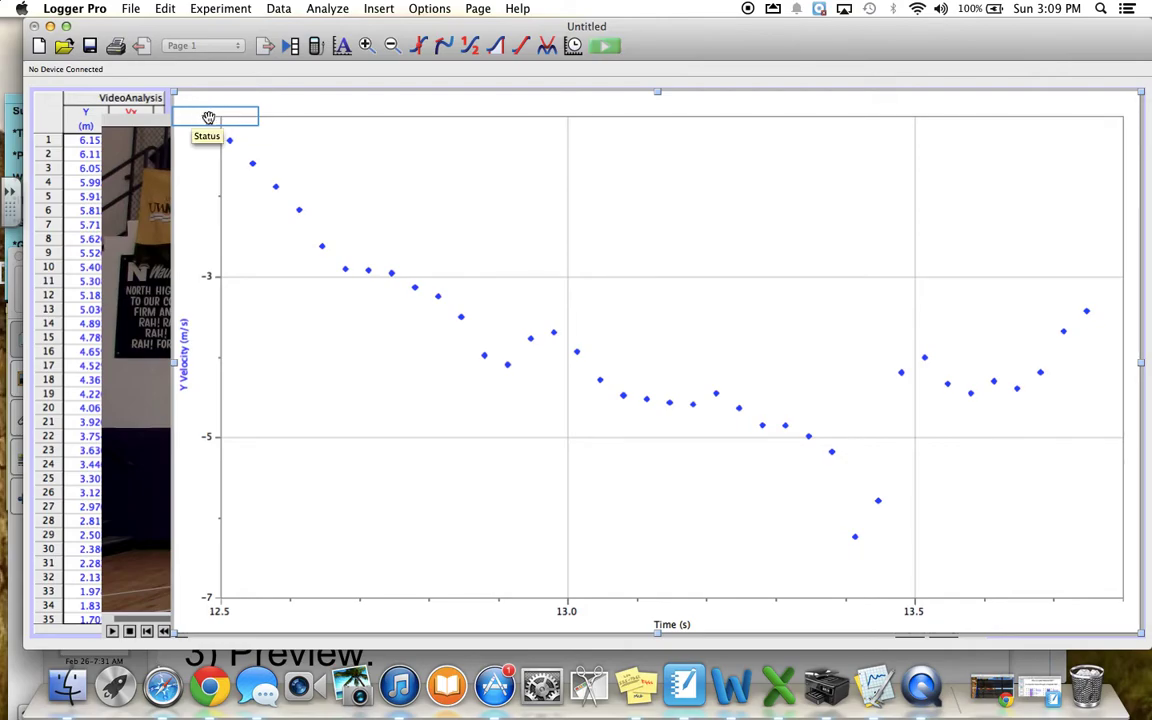
pyautogui.click(210, 599)
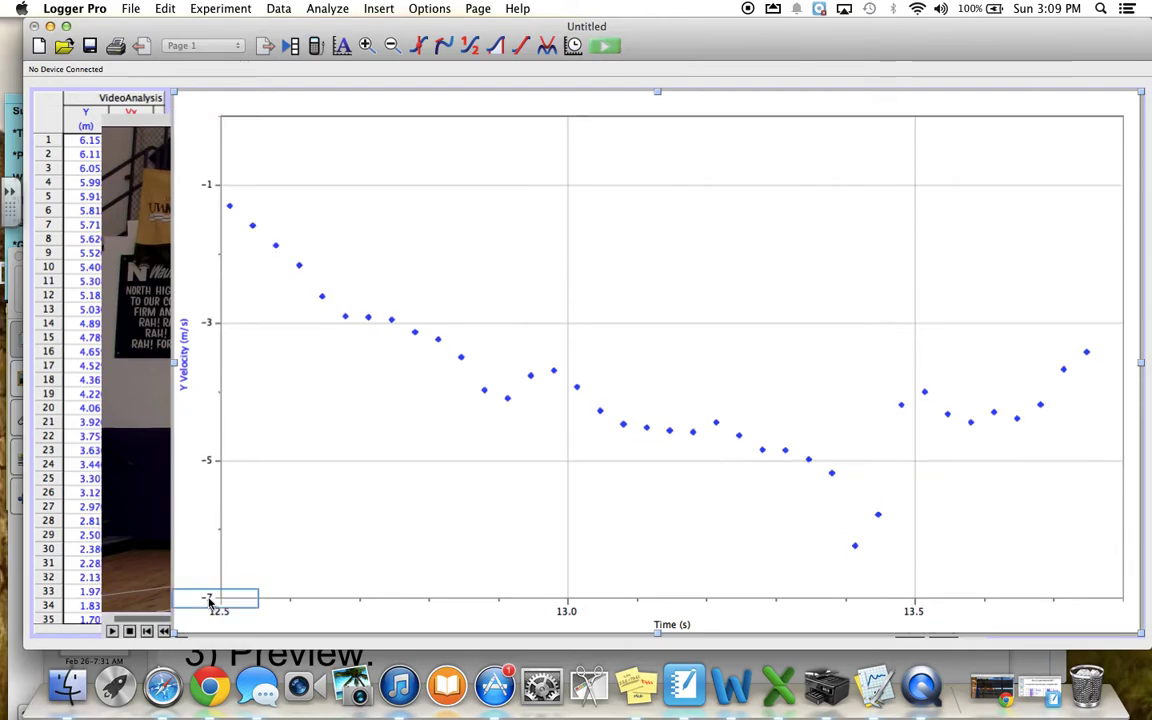
pyautogui.click(210, 124)
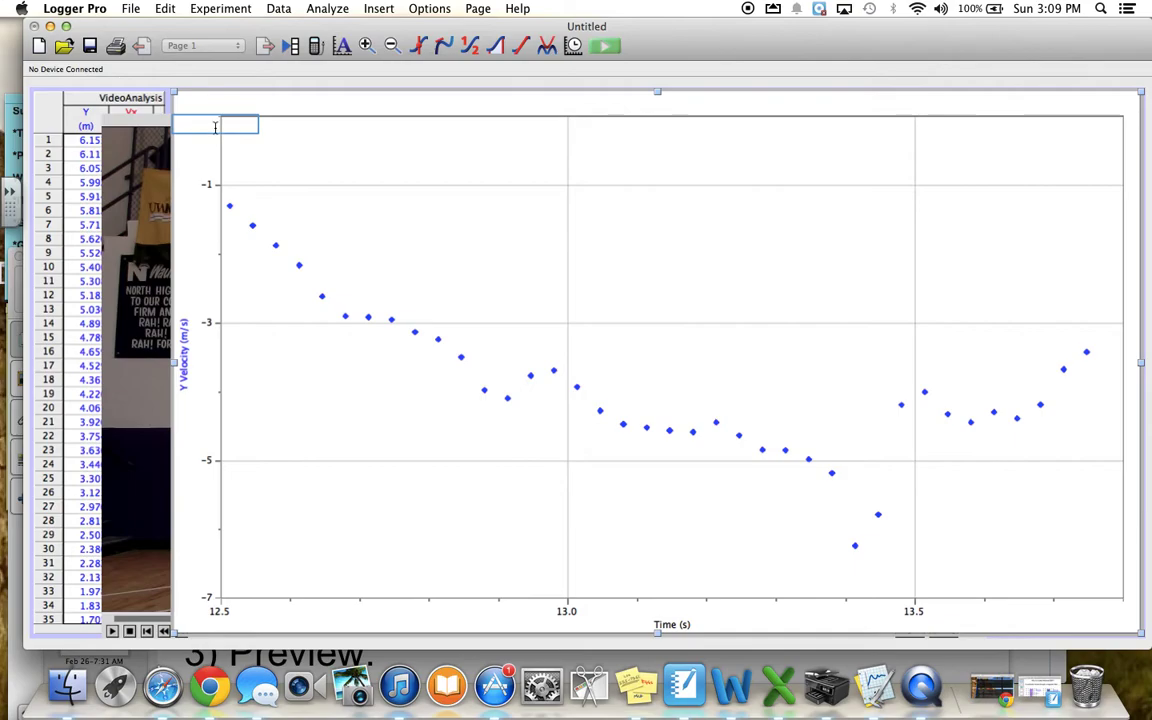
pyautogui.click(314, 90)
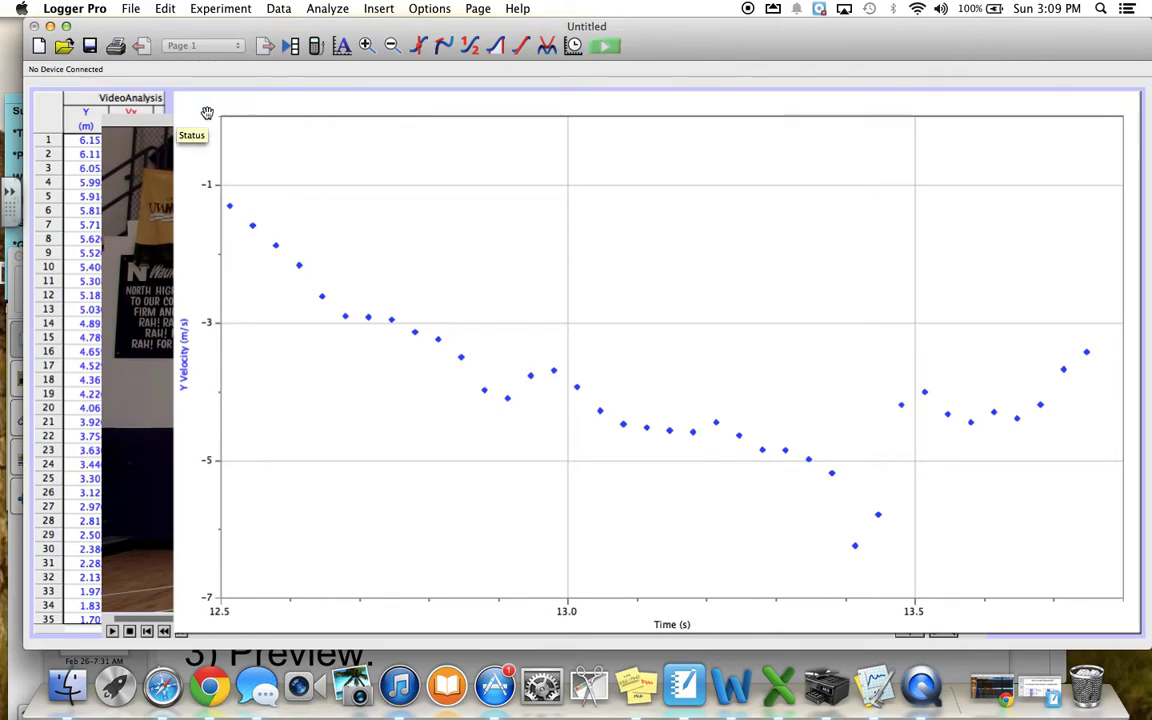
pyautogui.click(207, 186)
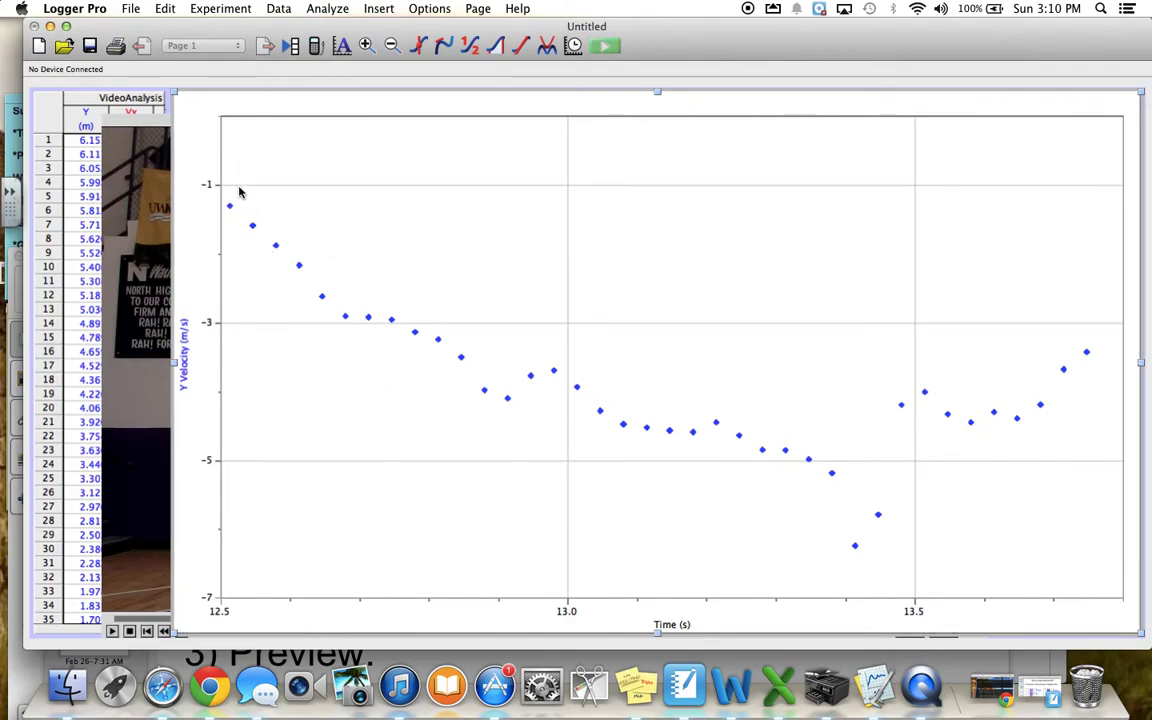
# Apply a linear fit to Y Velocity over 12.5–13.4 s, giving slope -3.824 m/s/s, correlation -0.9626
pyautogui.moveTo(230, 193); pyautogui.dragTo(825, 568)
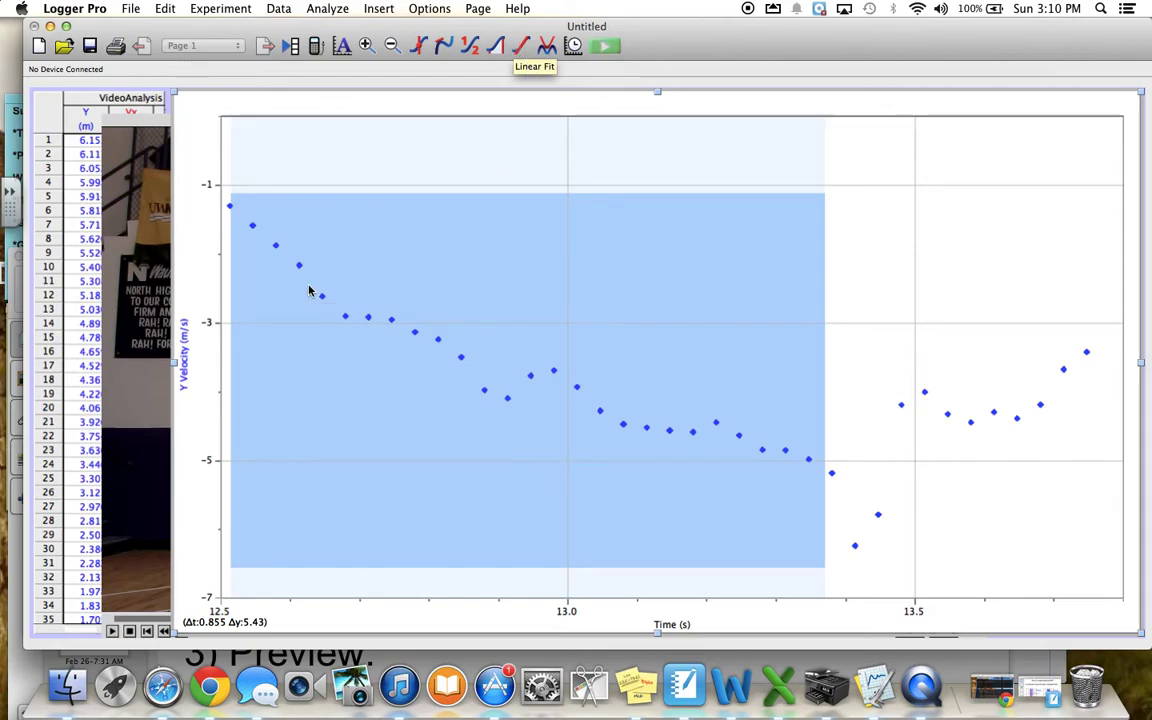
pyautogui.click(522, 47)
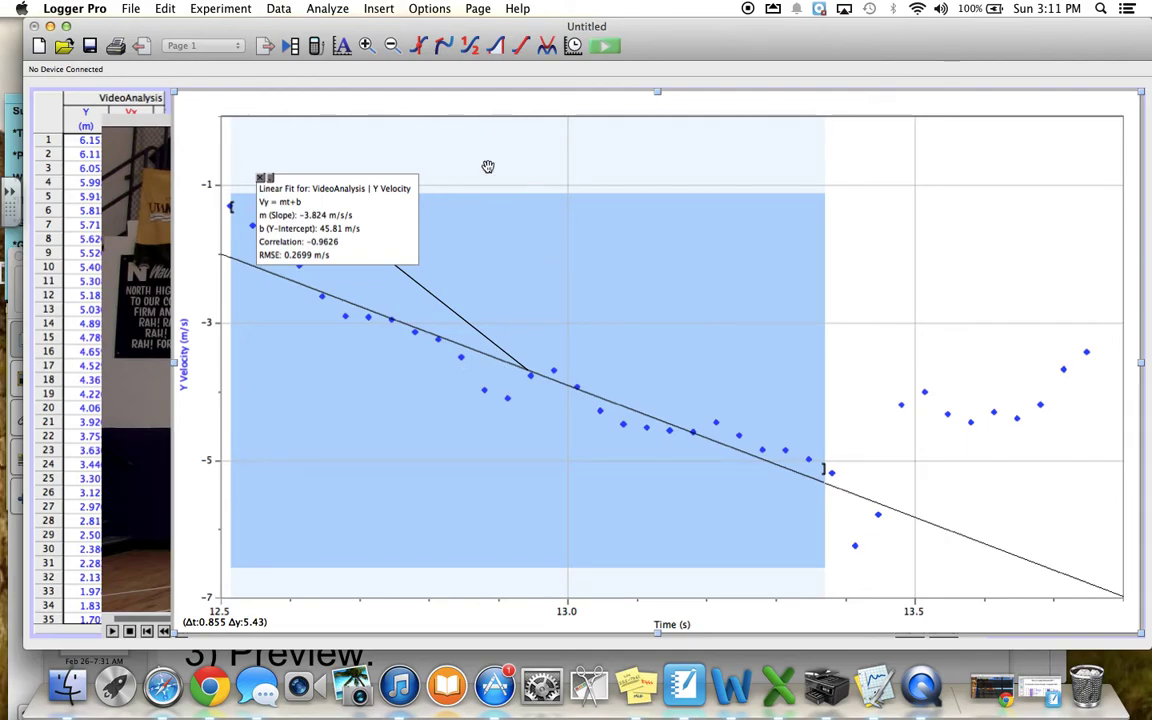
# Clear the selection and examine Y Velocity at 12.95 s, 13.05 s and about 13.18 s (-4.584 m/s)
pyautogui.click(504, 225)
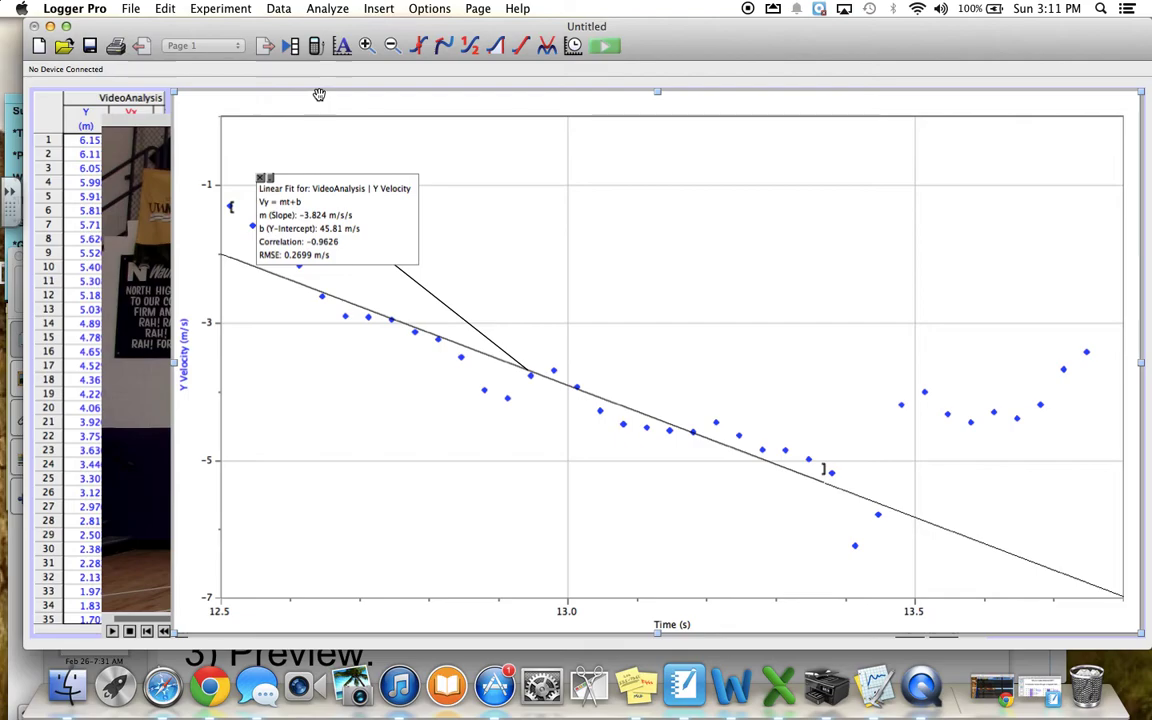
pyautogui.click(420, 47)
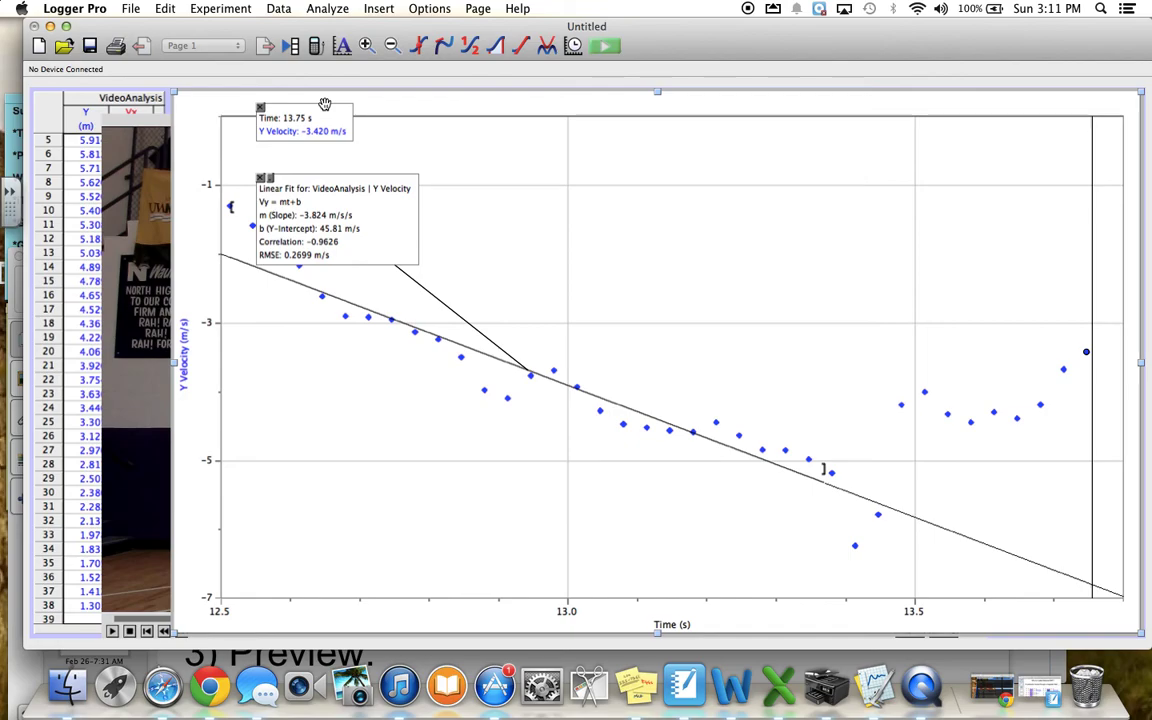
pyautogui.click(530, 374)
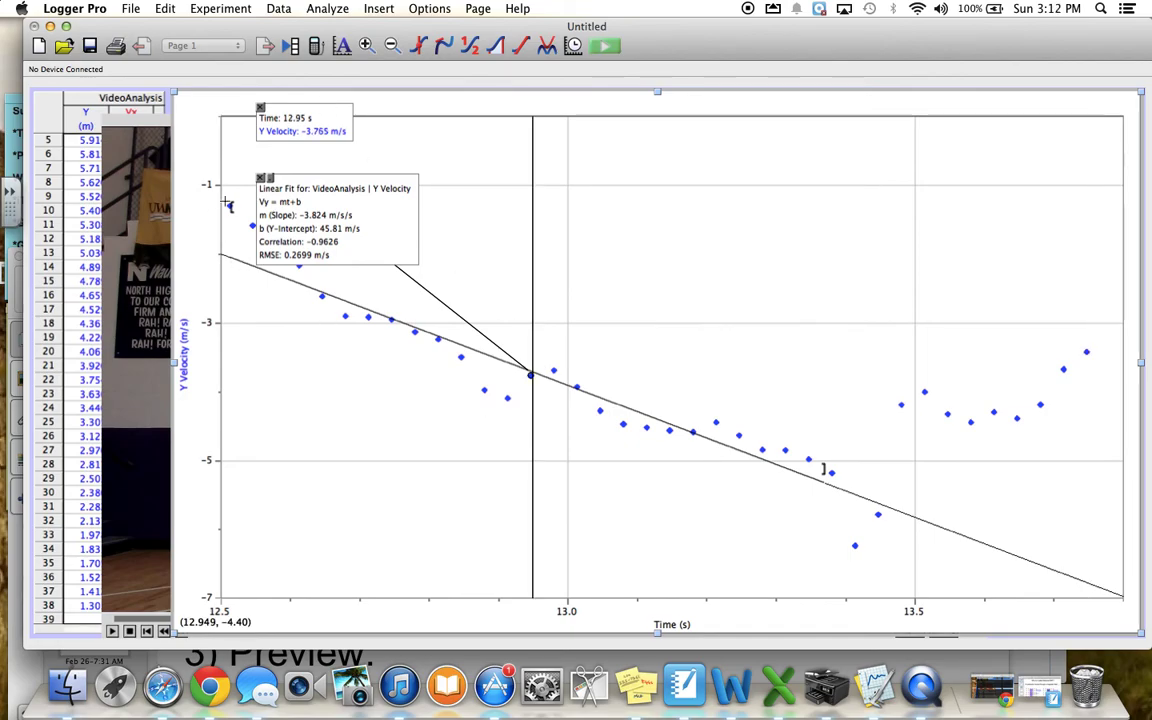
pyautogui.click(597, 411)
pyautogui.click(690, 429)
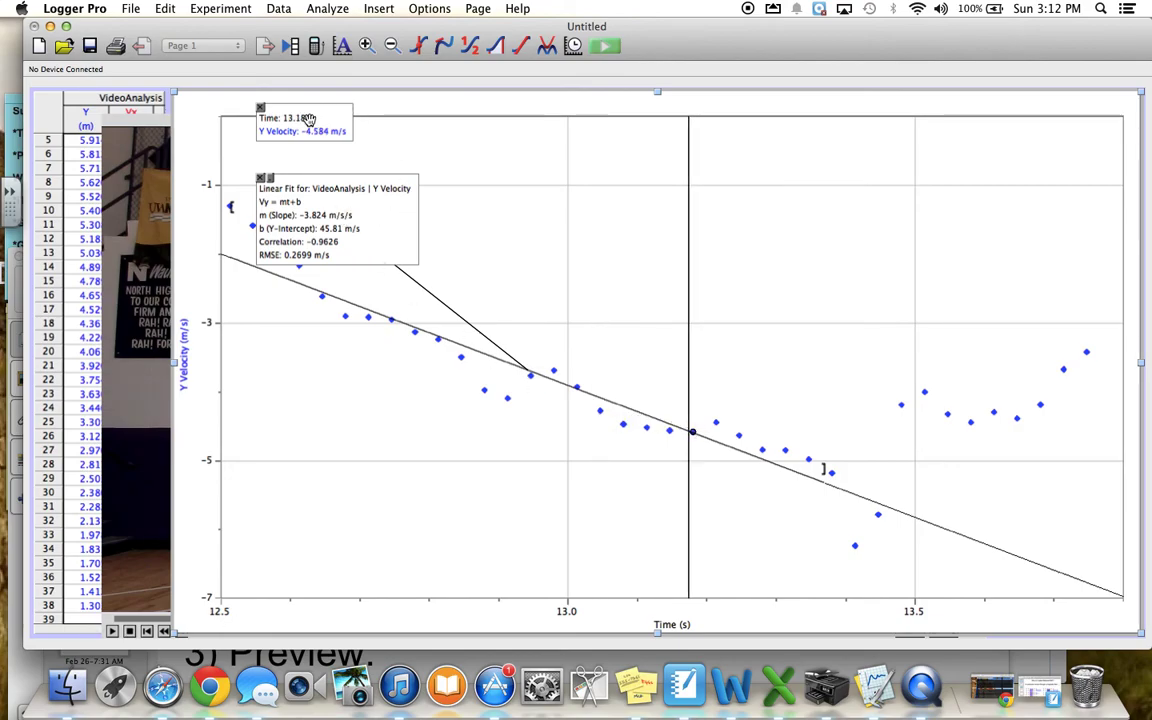